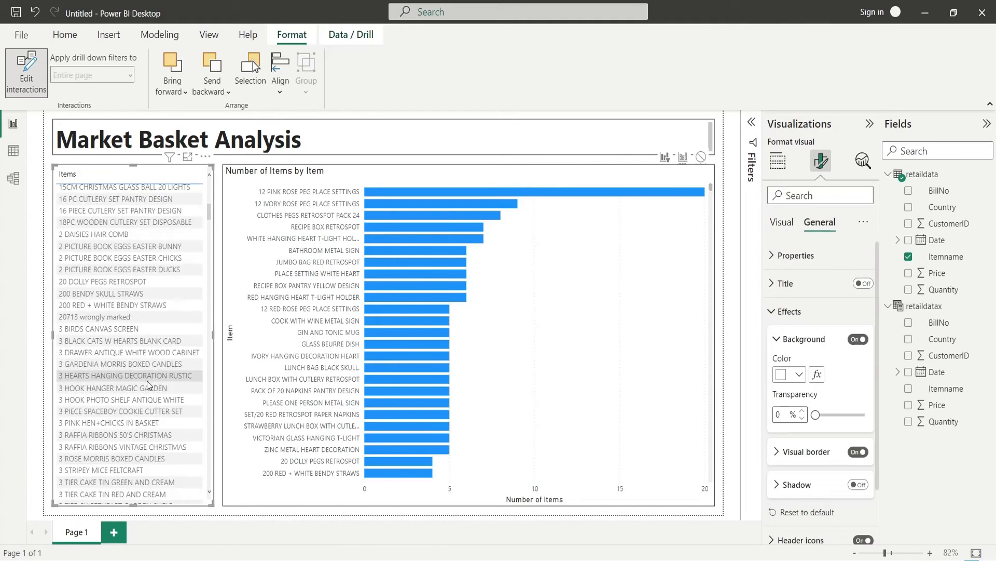
scroll(147, 380, "down", 5)
scroll(139, 331, "down", 5)
scroll(139, 327, "down", 3)
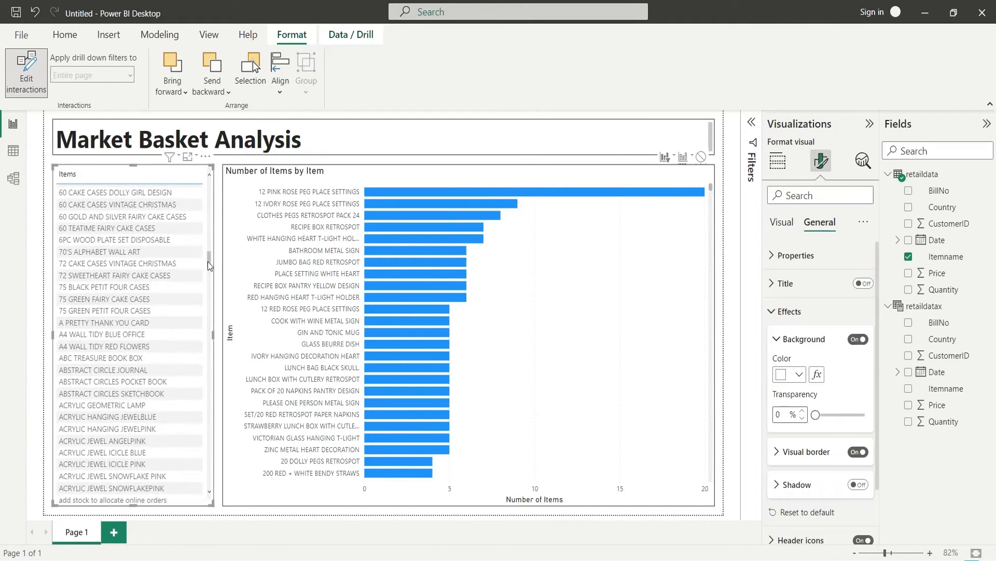
left_click_drag(208, 261, 205, 383)
Pick items like BEACH HUT MIRROR and BLUE GEISHA GIRL in the slicer to refilter the bar chart.
left_click(102, 271)
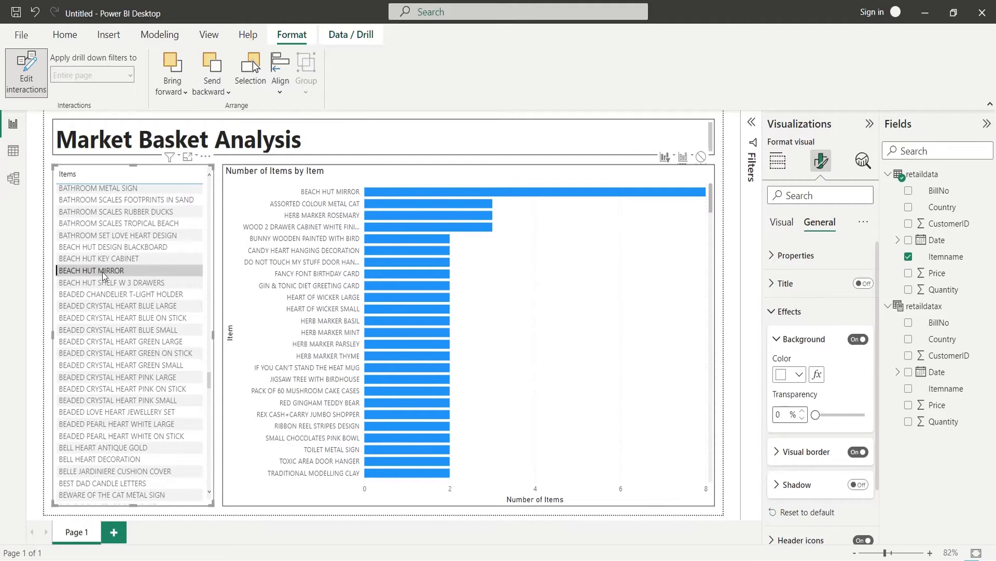
left_click(124, 458)
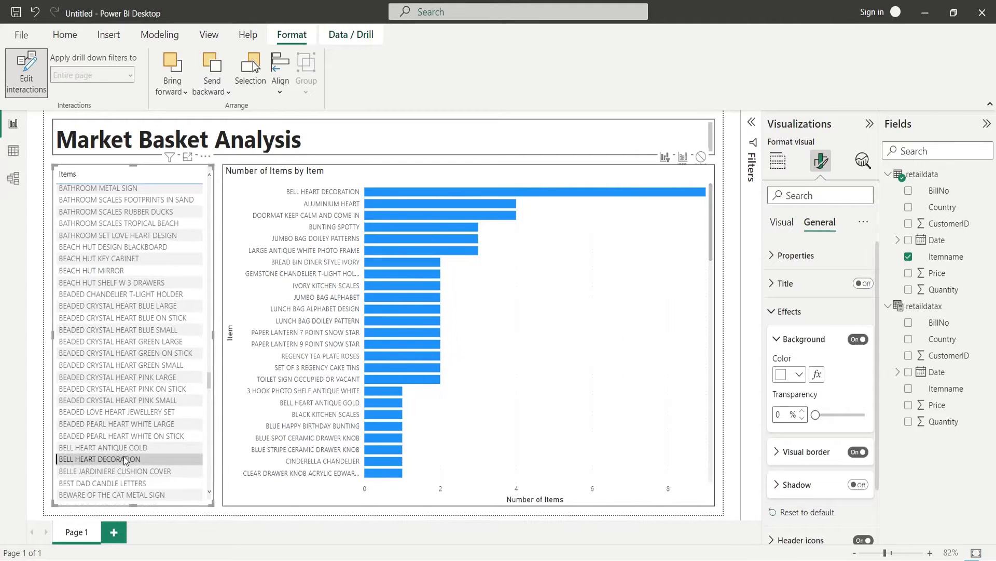
scroll(151, 379, "up", 3)
scroll(152, 376, "up", 5)
left_click(145, 242)
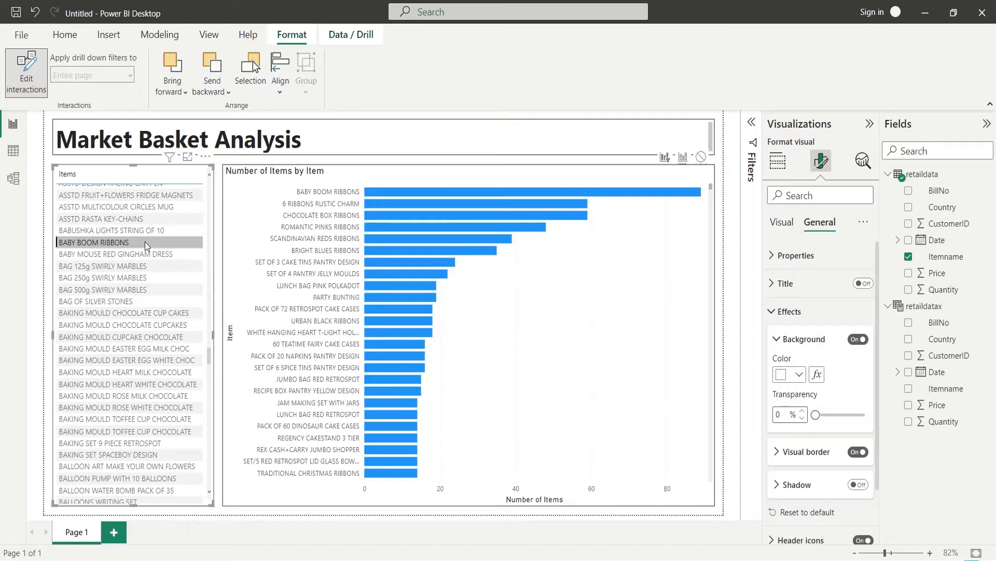
scroll(144, 257, "up", 7)
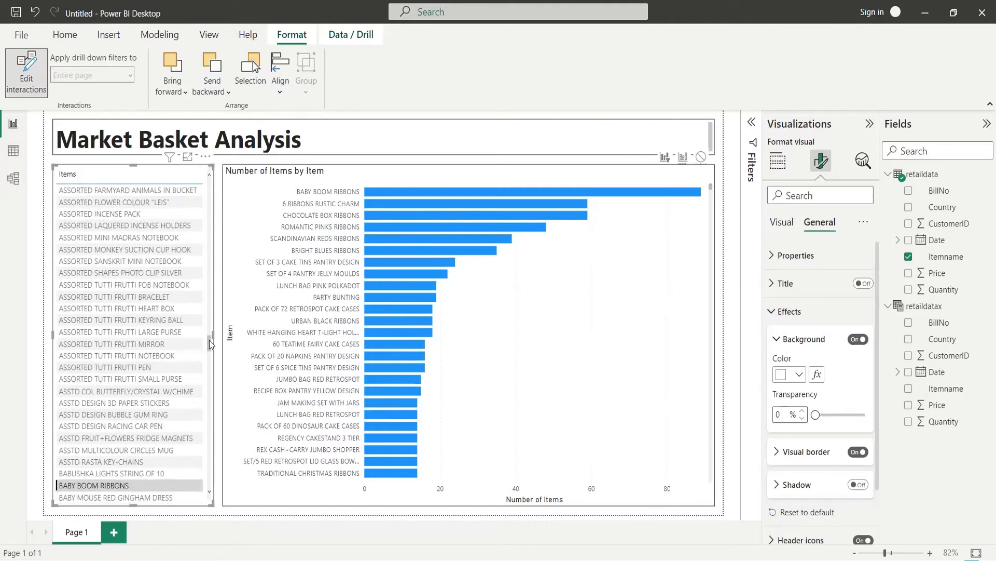
left_click(153, 242)
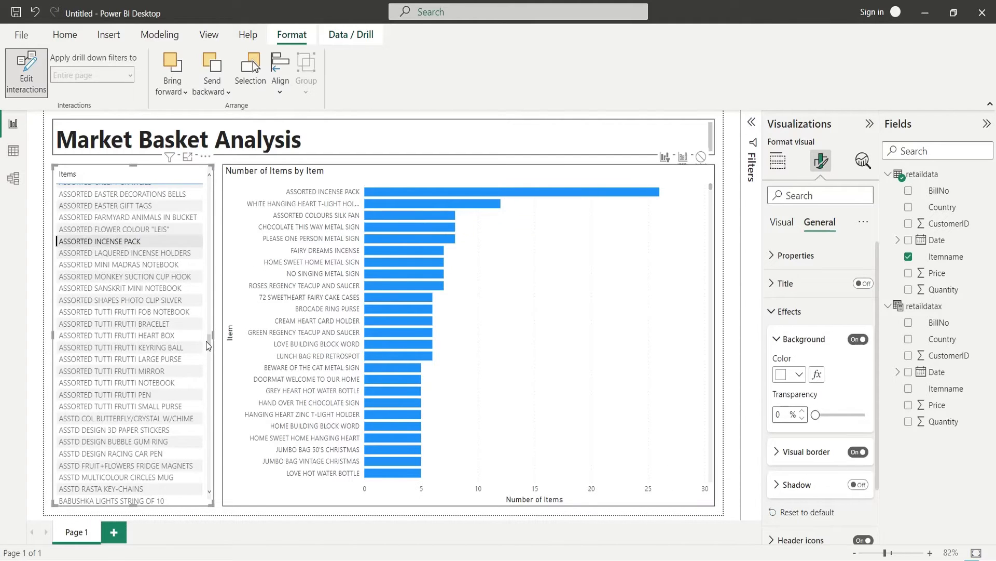
left_click_drag(209, 341, 209, 413)
left_click(123, 359)
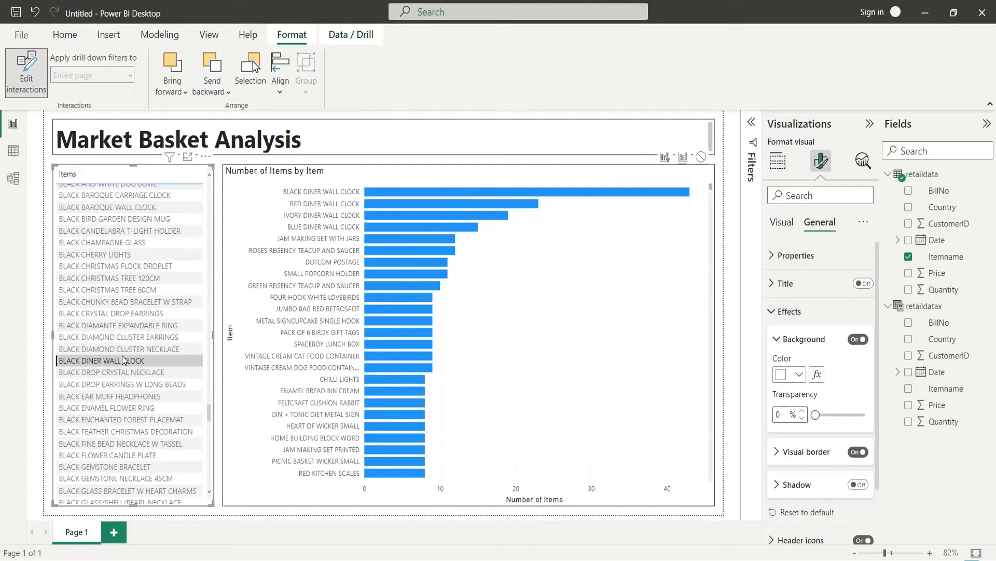
scroll(188, 389, "down", 8)
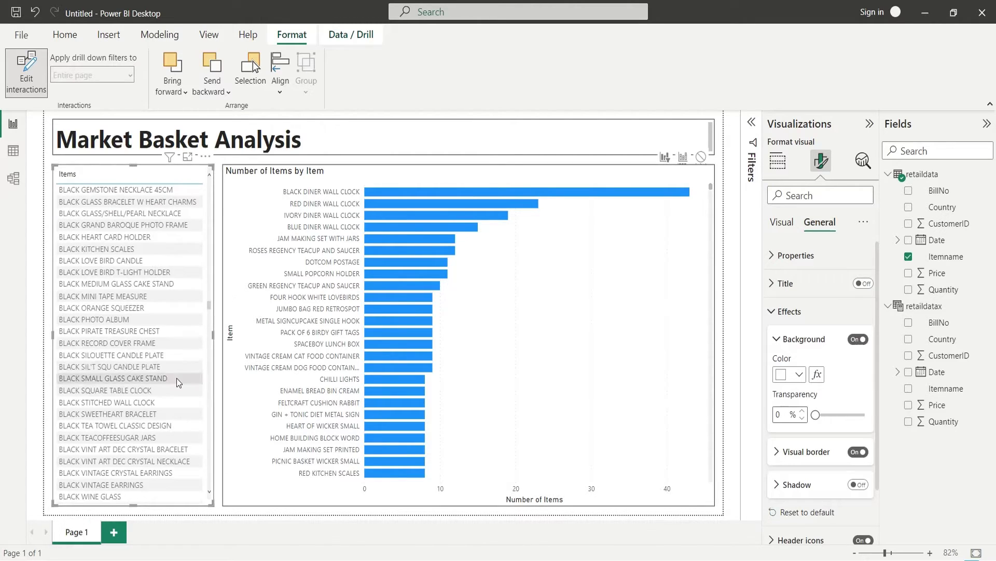
left_click(149, 321)
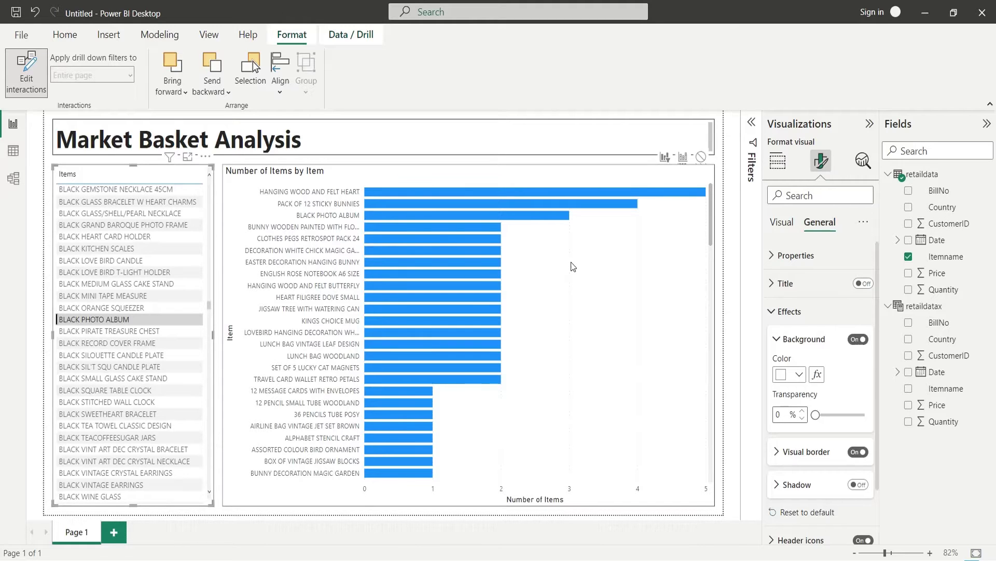
scroll(151, 389, "down", 5)
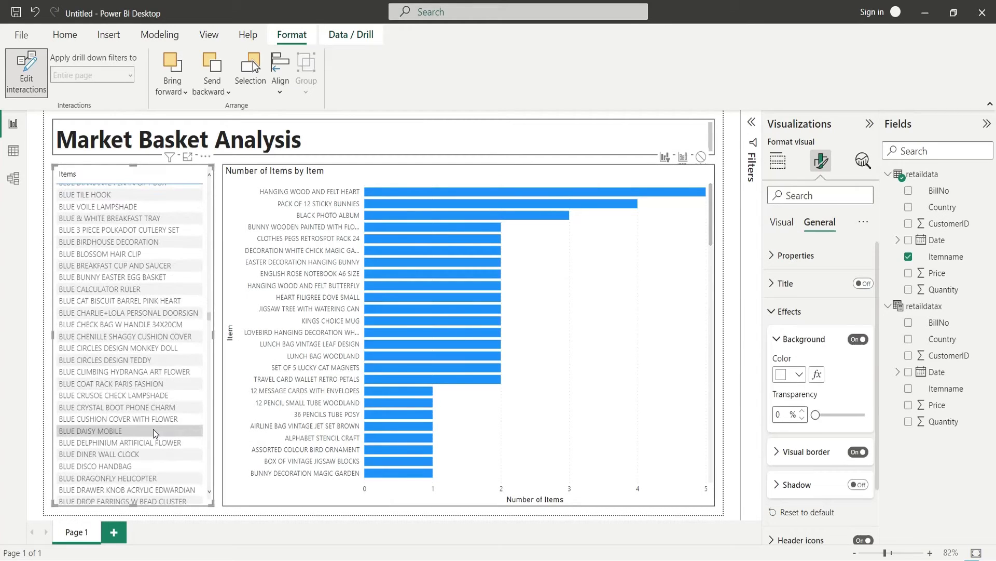
left_click(154, 430)
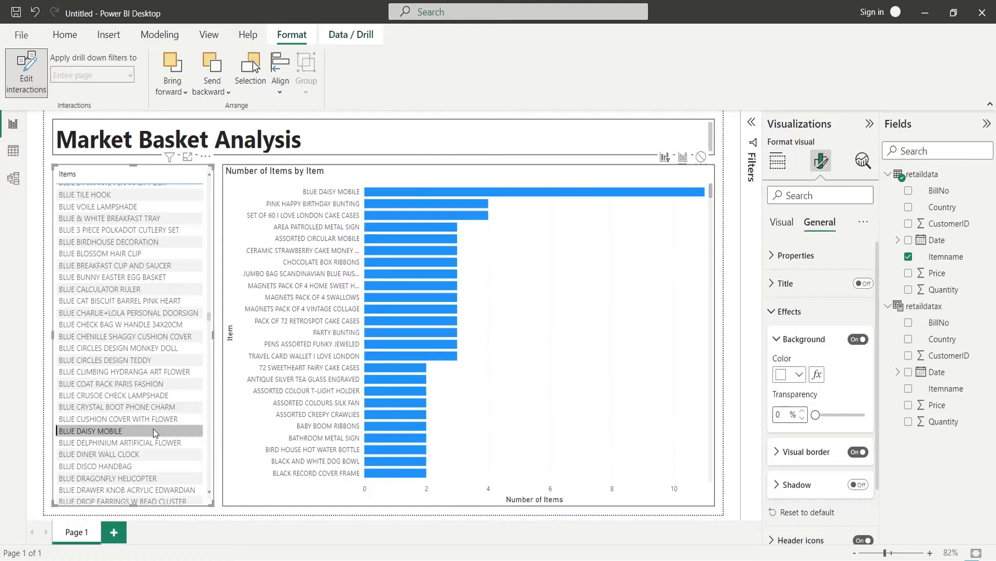
scroll(154, 428, "down", 5)
left_click(152, 416)
left_click(142, 438)
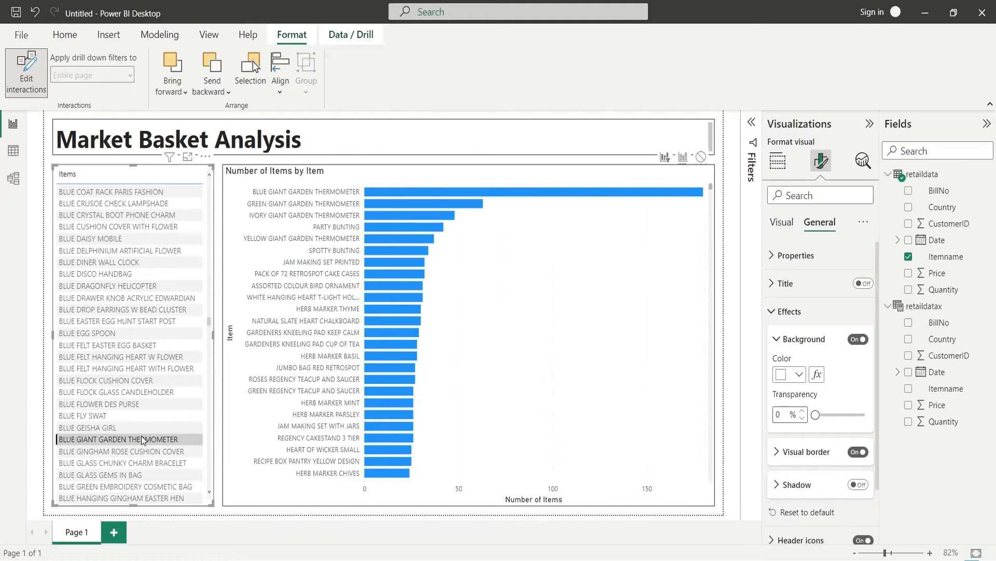
scroll(156, 417, "up", 3)
scroll(157, 417, "up", 5)
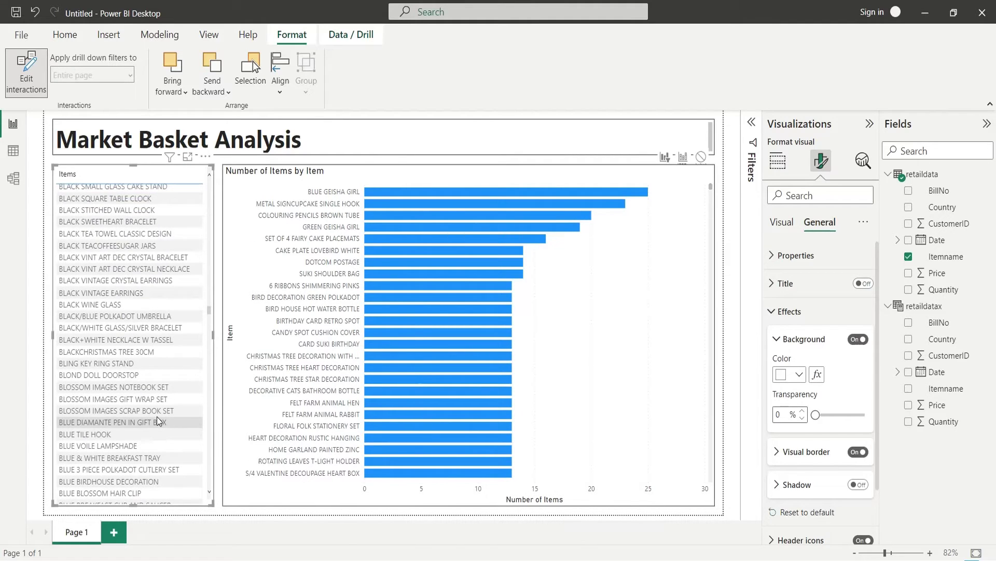
left_click(157, 417)
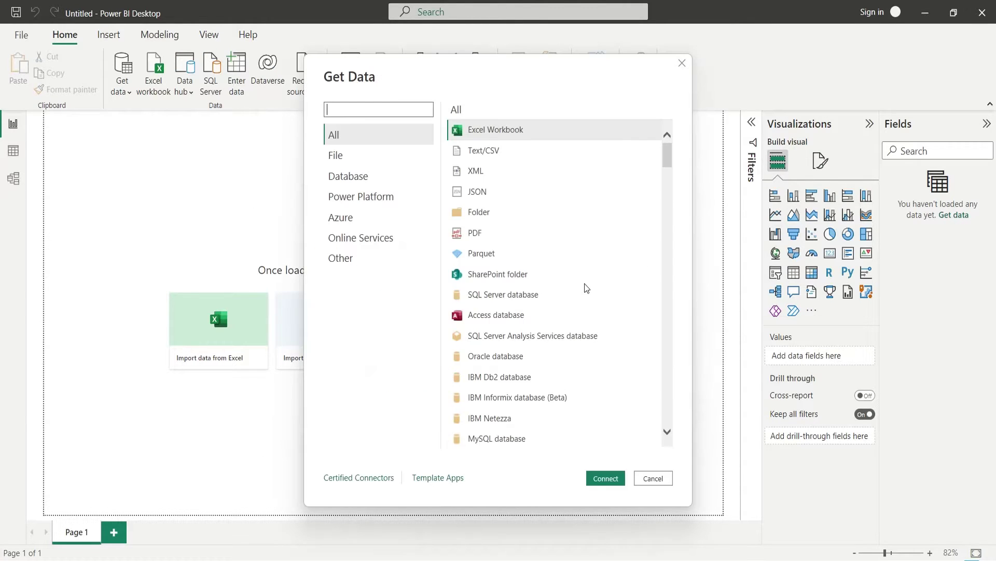
Load the retaildata sheet from marketbasket.xlsx using the Excel Workbook connector.
left_click(605, 479)
double_click(137, 132)
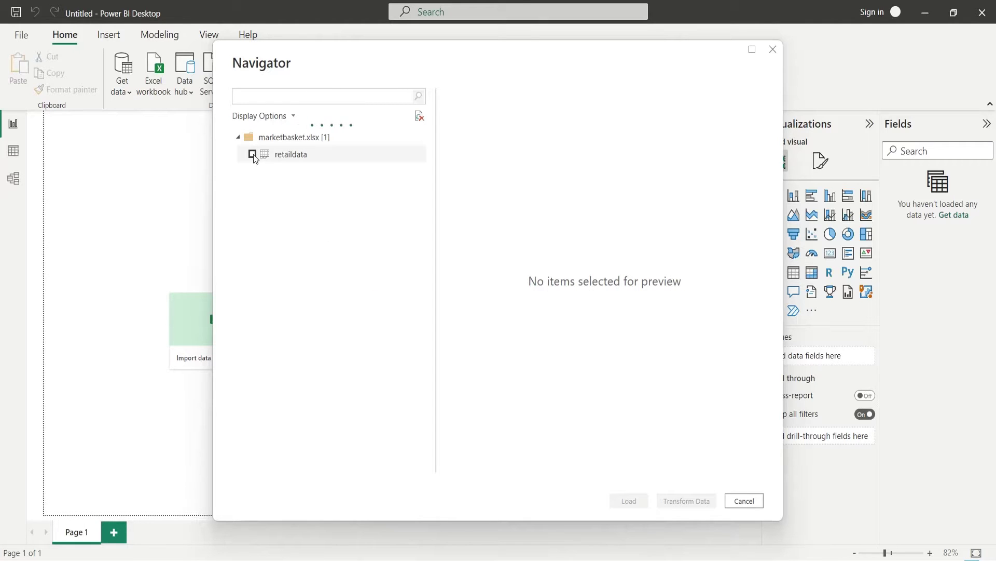
left_click(253, 155)
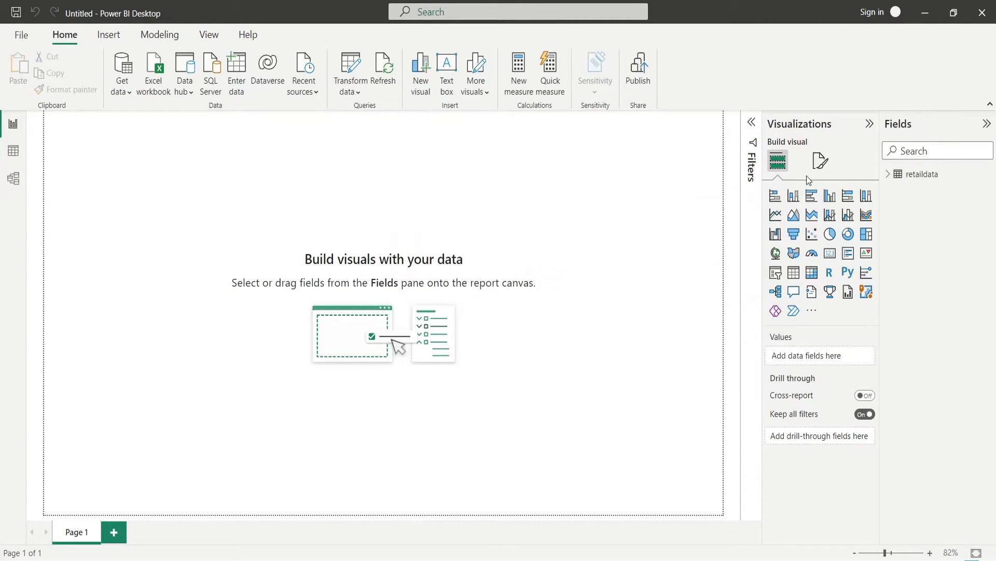
Browse retaildata's rows, then add the calculated table retaildatax = retaildata.
left_click(888, 175)
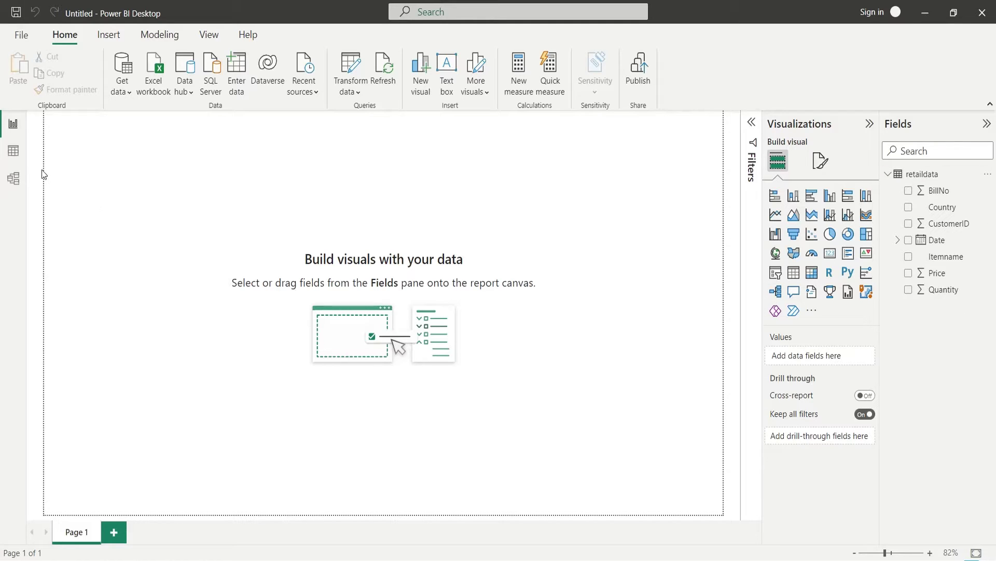
left_click(13, 152)
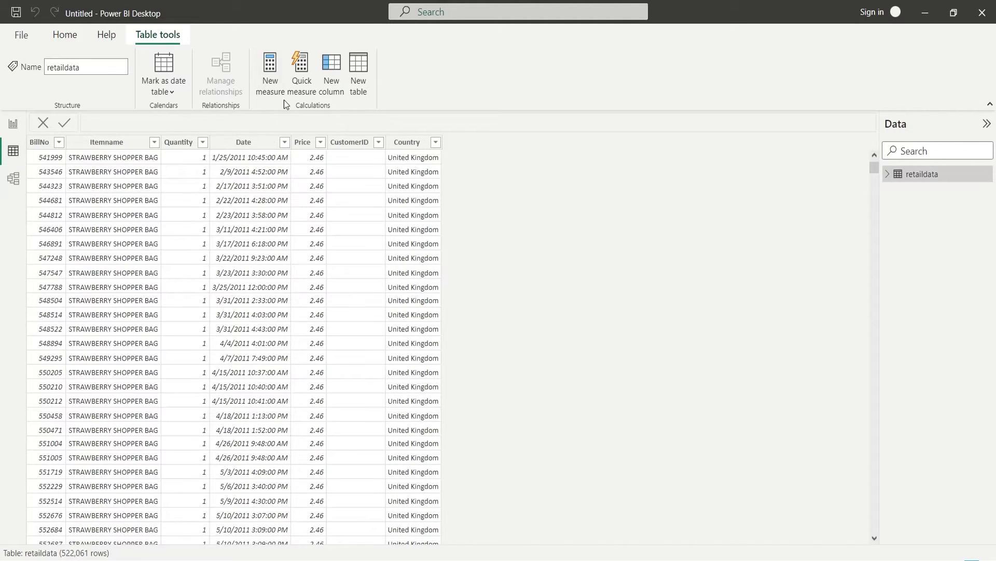
left_click(358, 72)
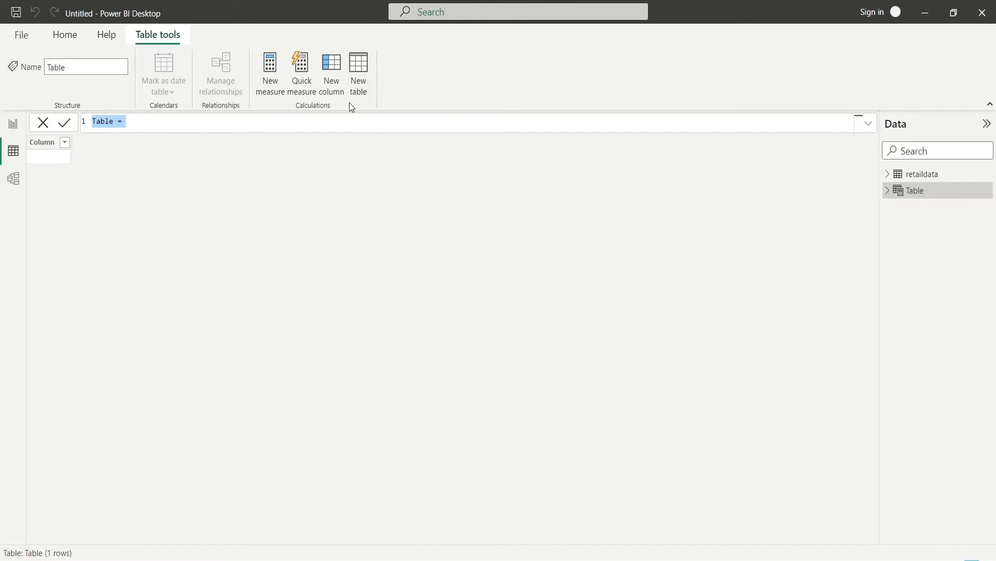
type("retail")
type("datax ")
type("= ret")
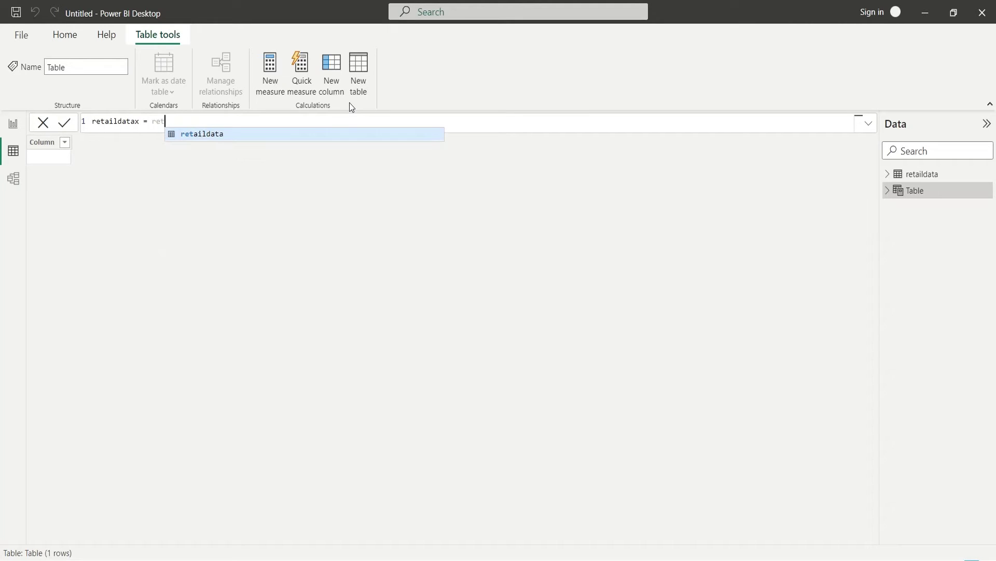
type("aildata")
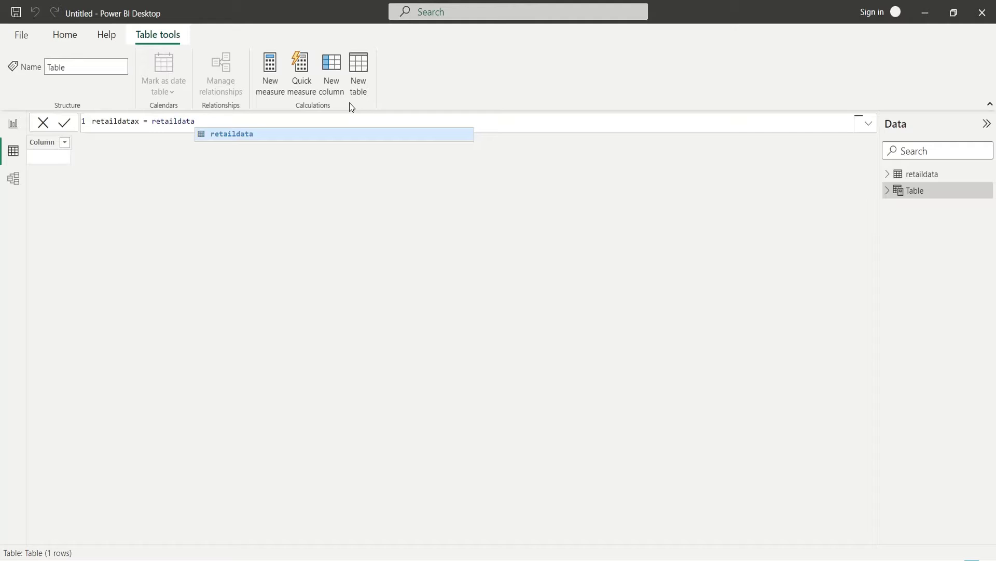
left_click(102, 128)
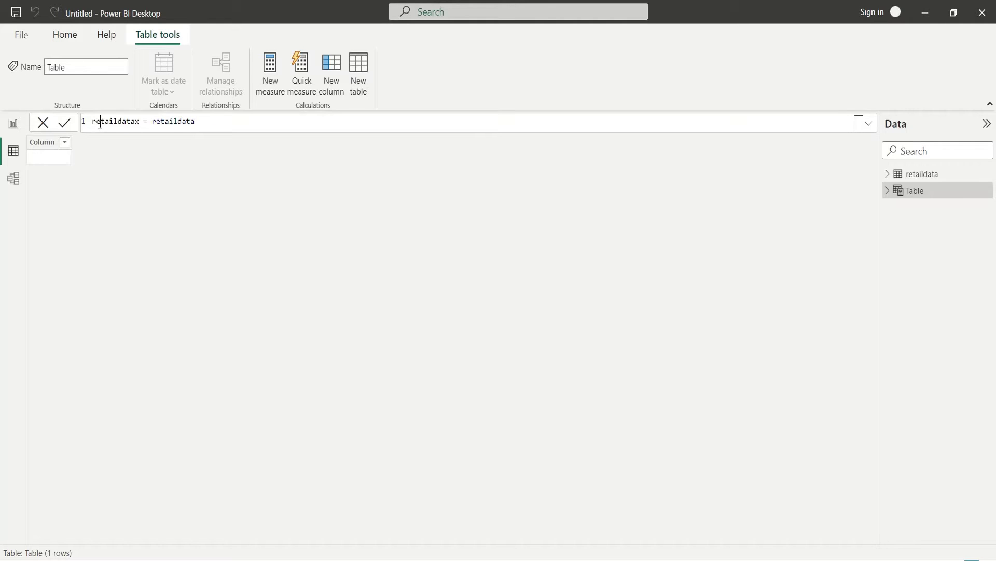
left_click(67, 127)
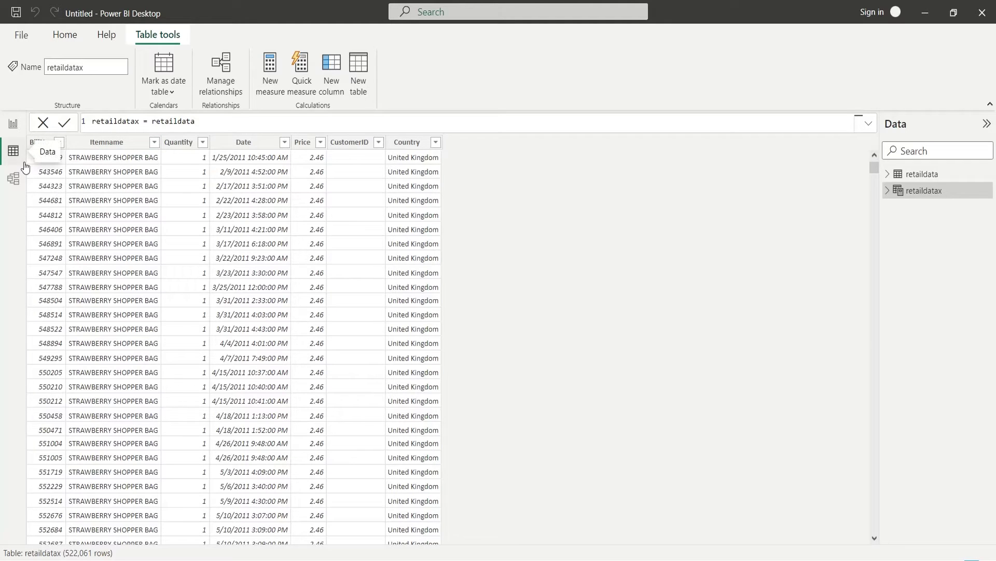
In Model view, join retaildatax to retaildata on BillNo with a two-way relationship.
left_click(14, 179)
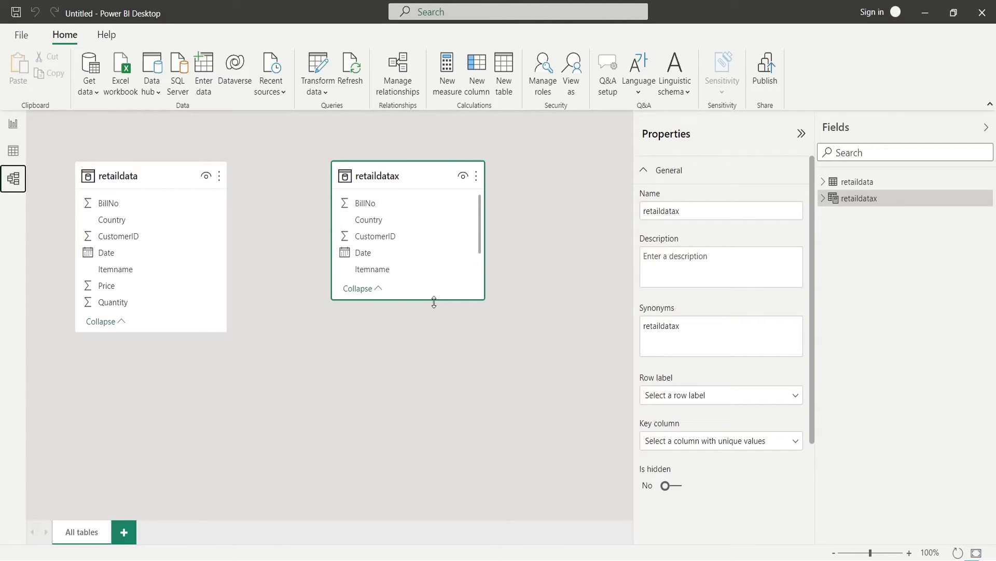
left_click_drag(433, 299, 424, 377)
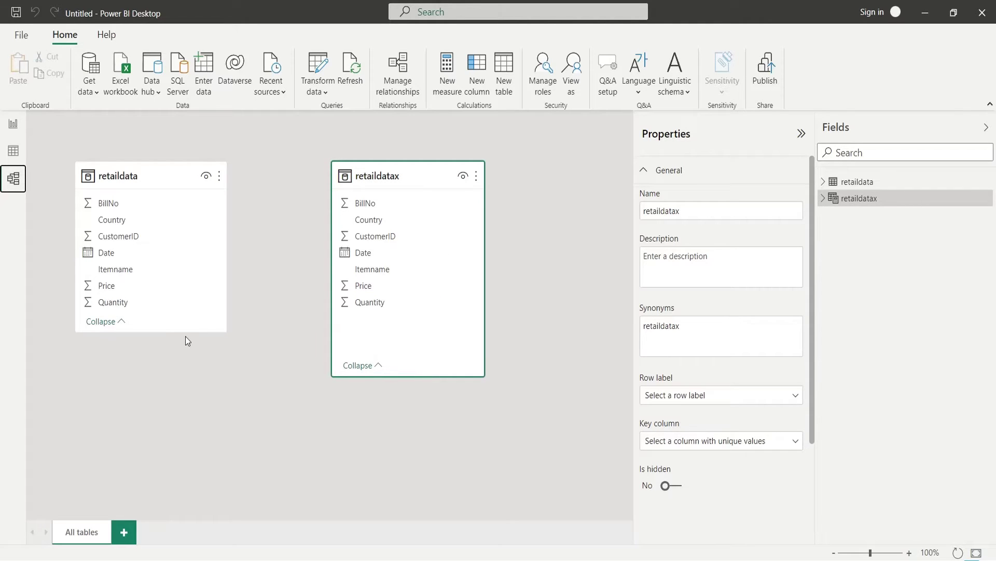
left_click_drag(185, 332, 185, 393)
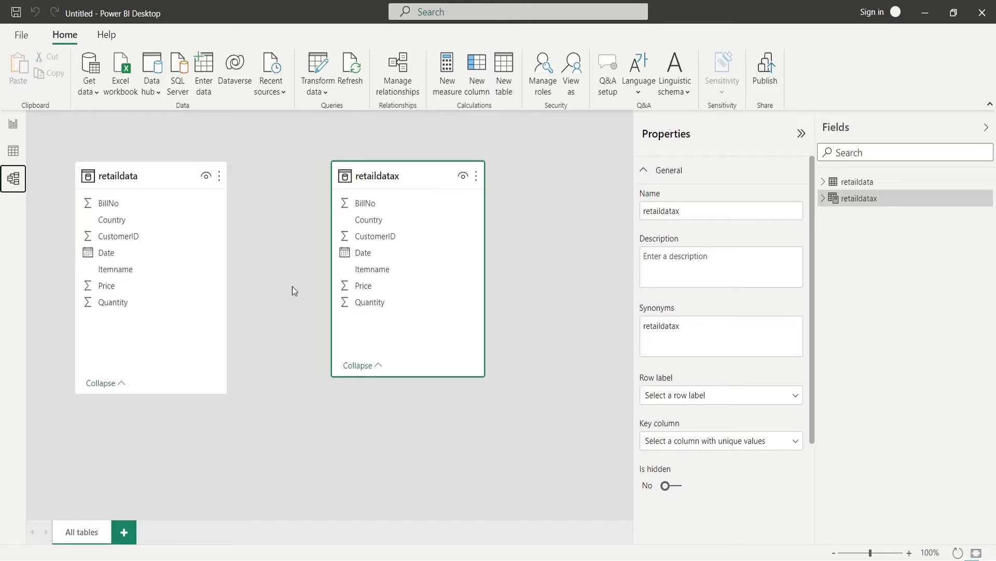
mouse_move(365, 203)
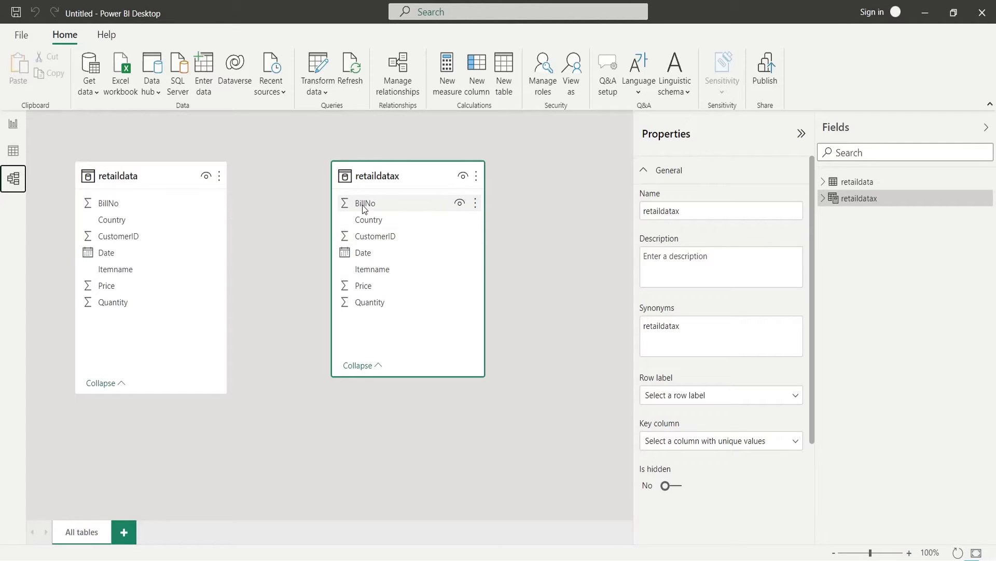
left_click_drag(363, 203, 123, 205)
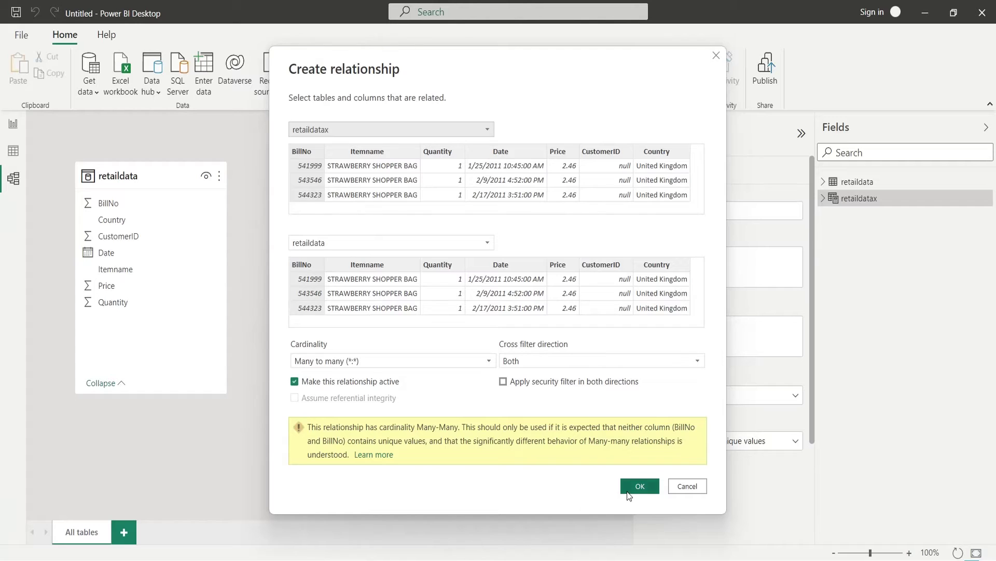
left_click(628, 491)
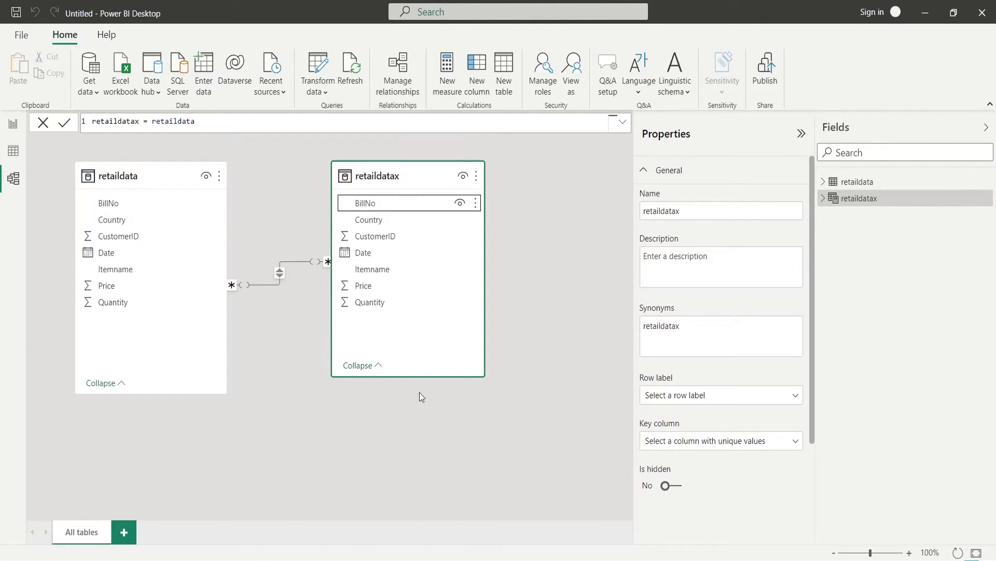
Insert a text box on the report page and stretch it into a wide top banner.
left_click(11, 126)
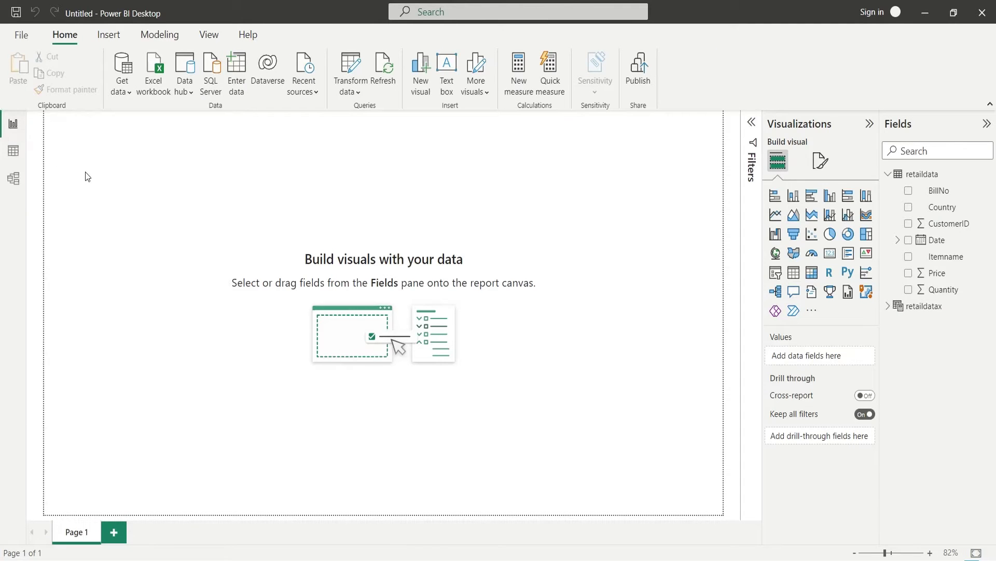
left_click(109, 34)
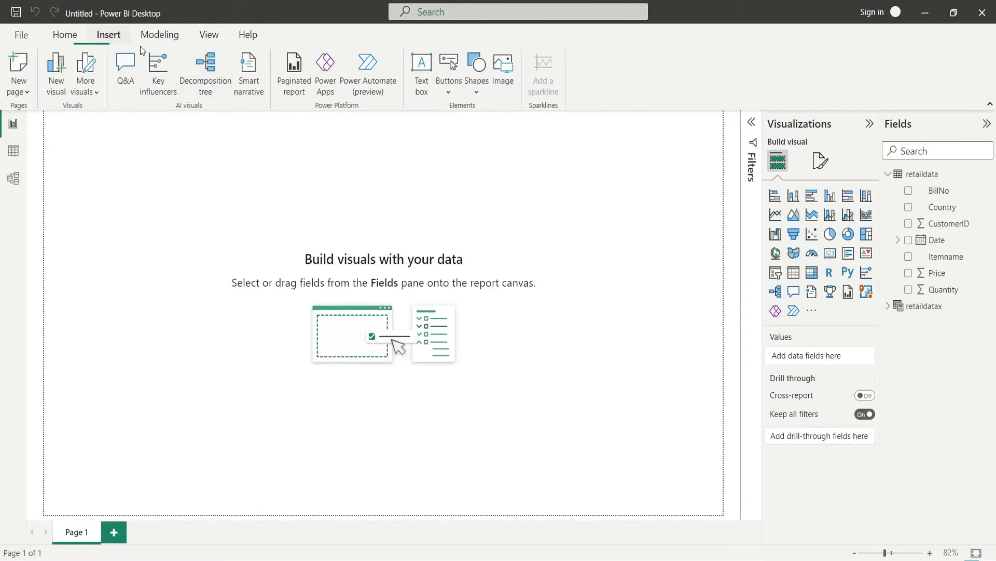
left_click(428, 81)
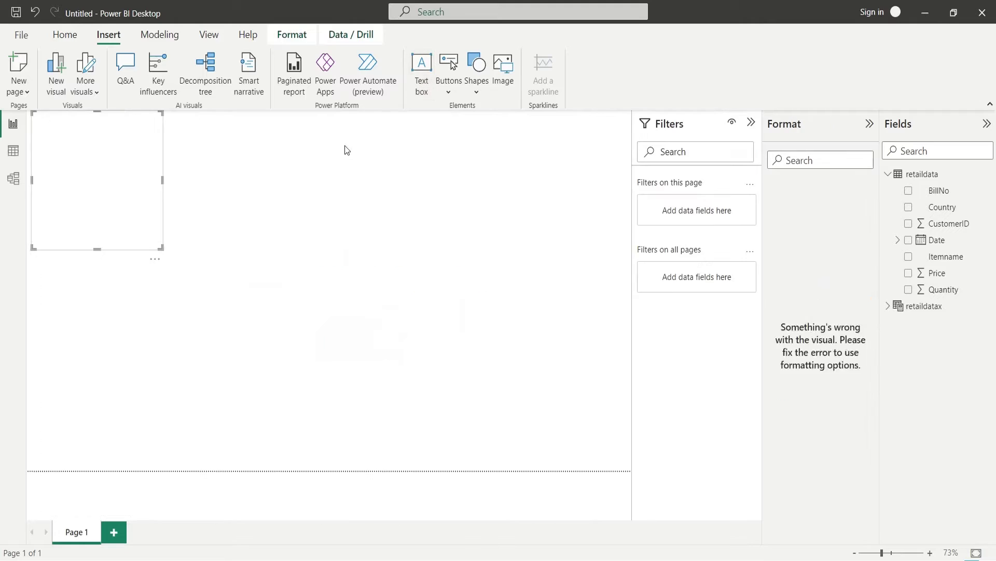
left_click(164, 201)
left_click(160, 251)
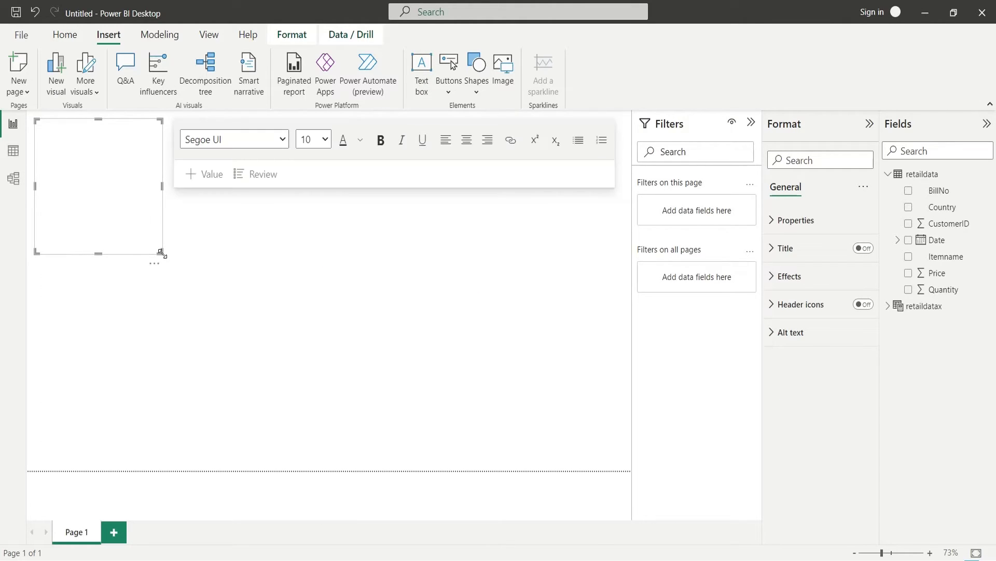
mouse_move(160, 252)
left_mouse_down()
mouse_move(624, 174)
mouse_move(622, 158)
left_mouse_up()
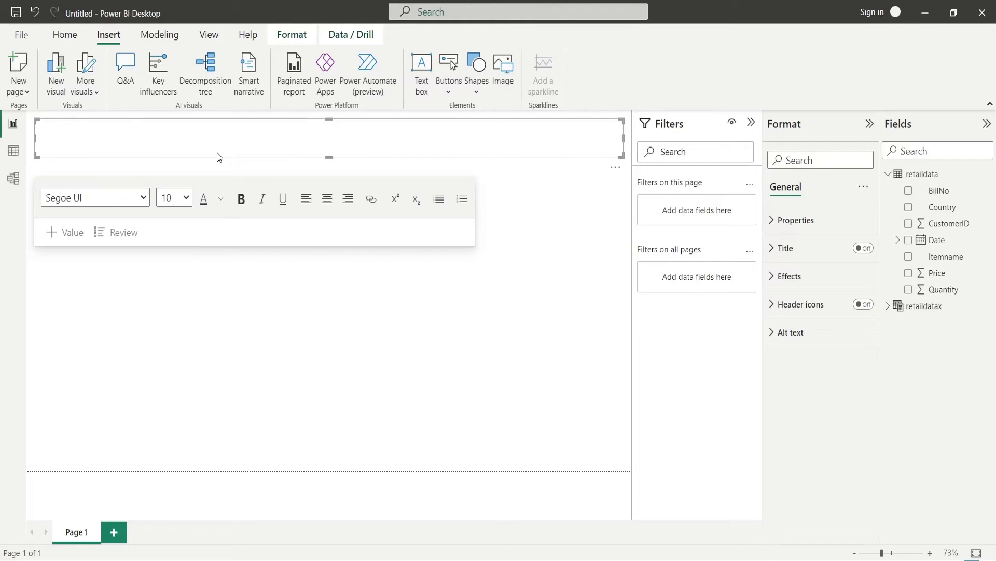
left_click(217, 147)
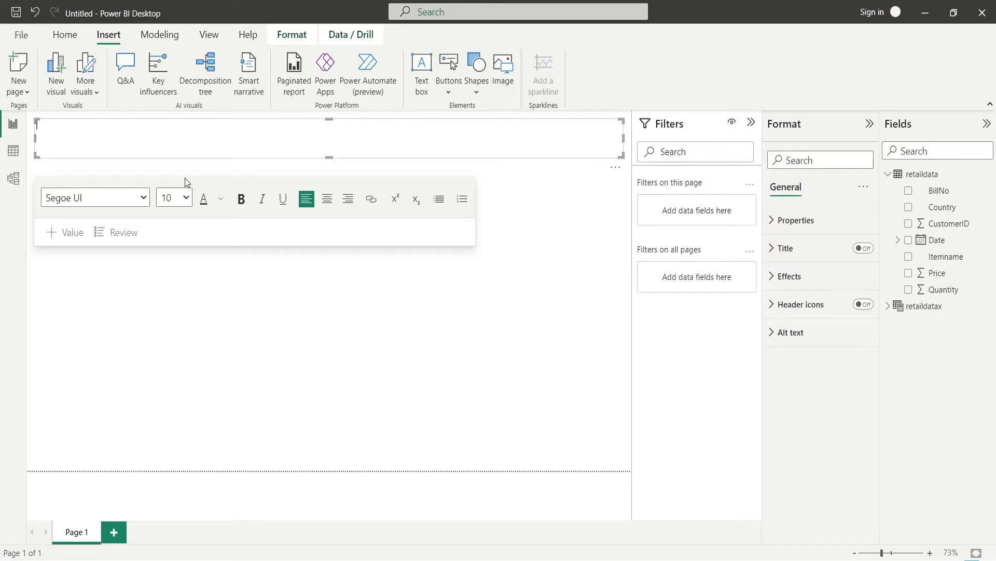
type("Market Basket ")
type("Analysis")
Make the 'Market Basket Analysis' title text bold at 36 point.
key("ctrl+a")
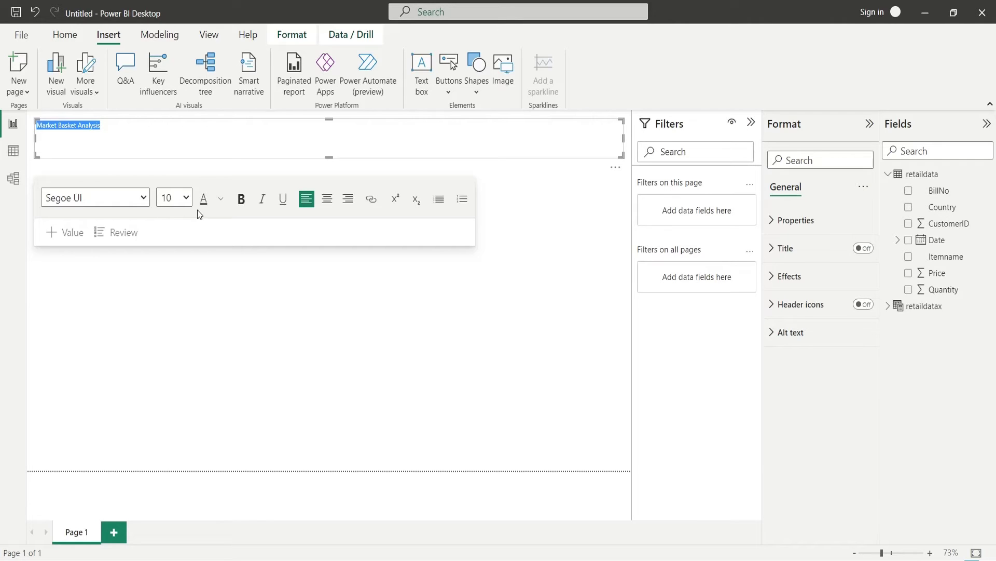
left_click(186, 197)
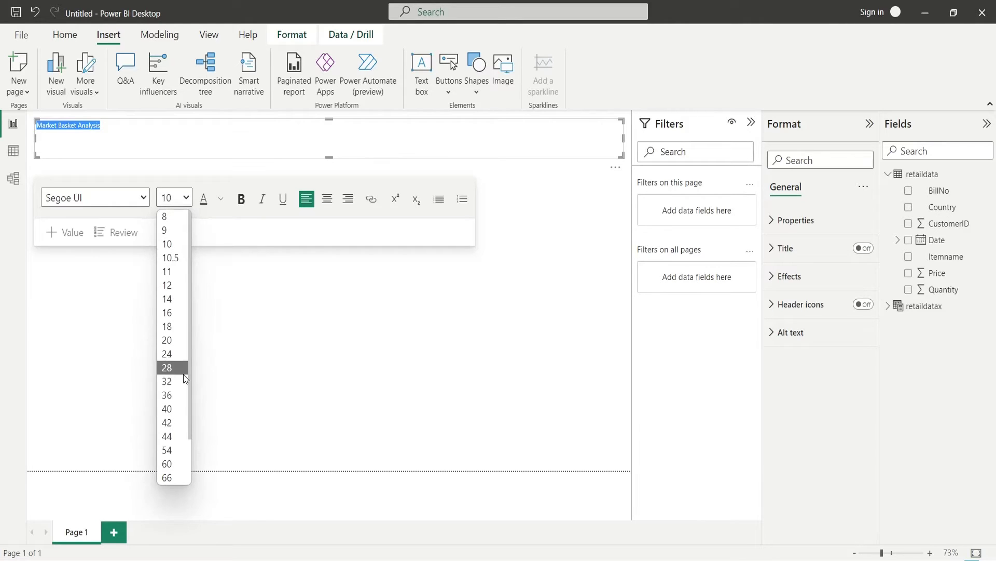
left_click(177, 396)
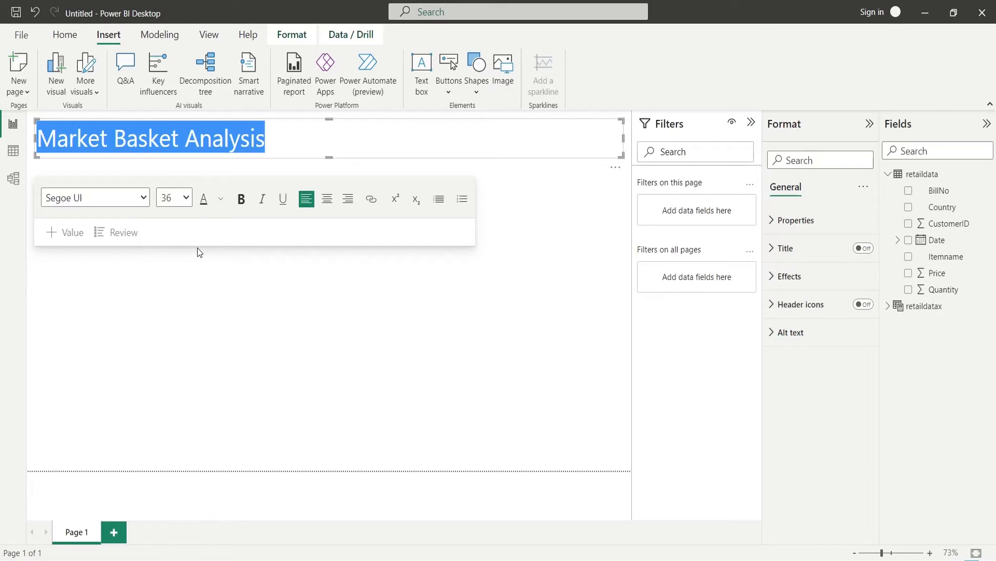
key("ctrl+b")
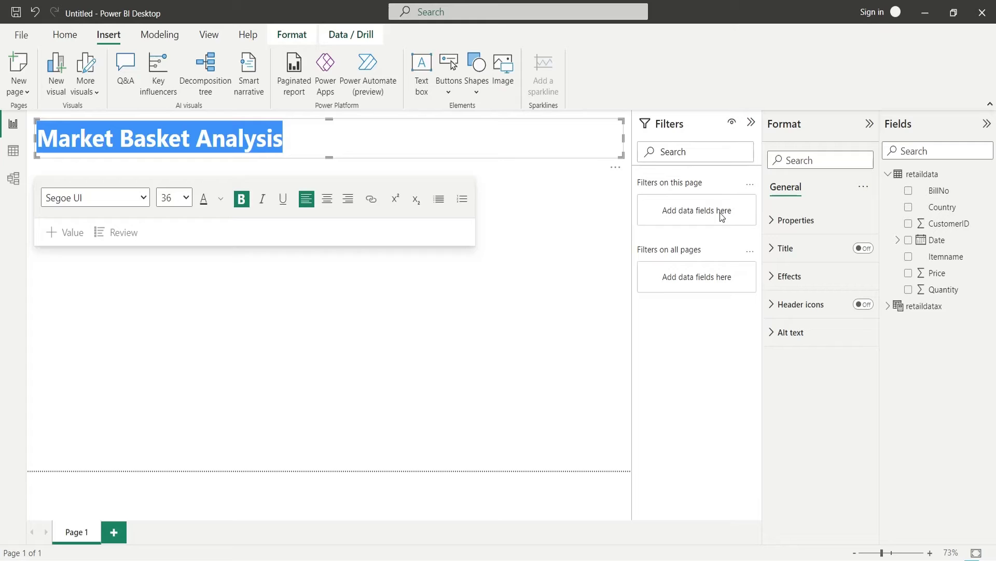
Turn on a border for the title text box and hide the Filters pane.
left_click(788, 276)
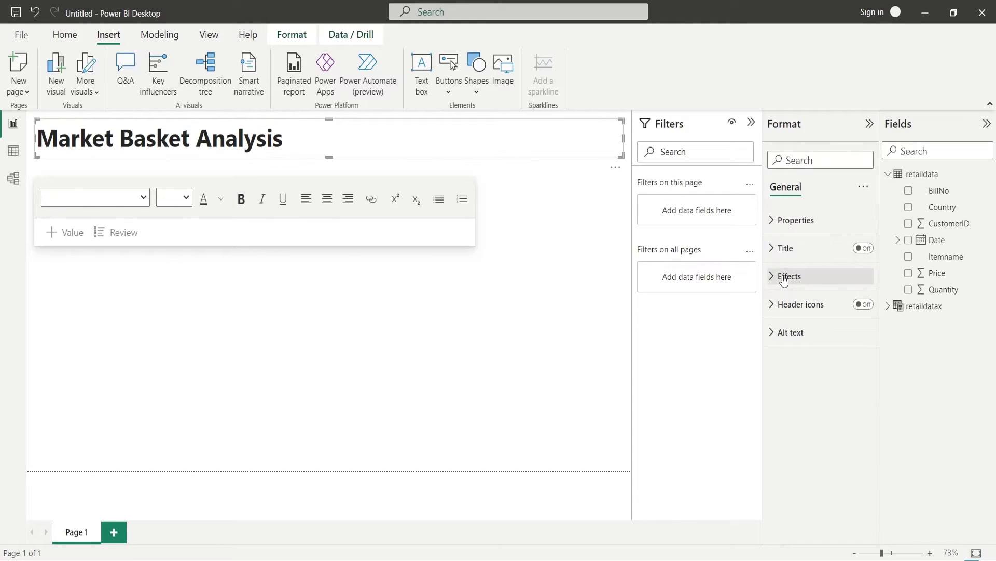
left_click(859, 416)
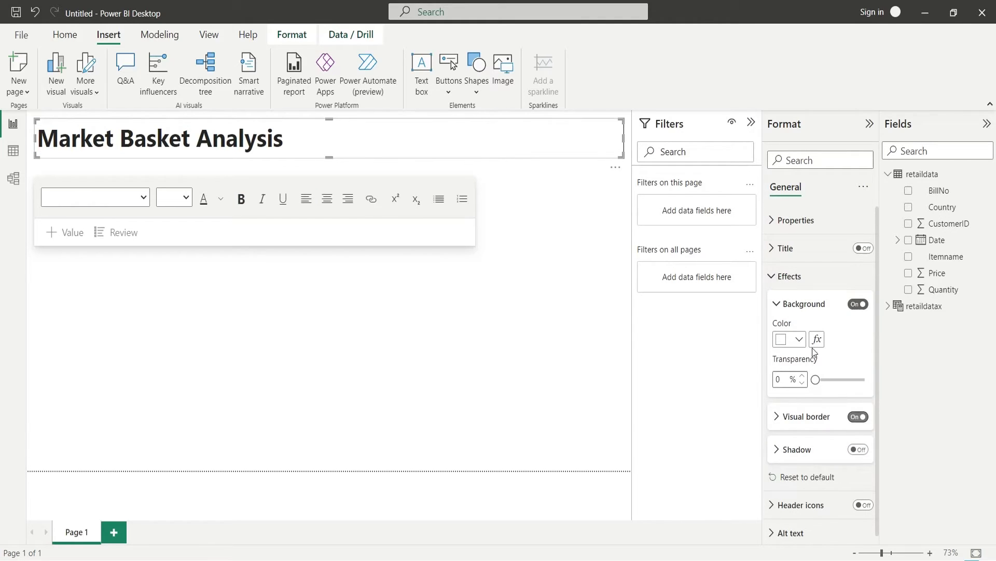
left_click(752, 122)
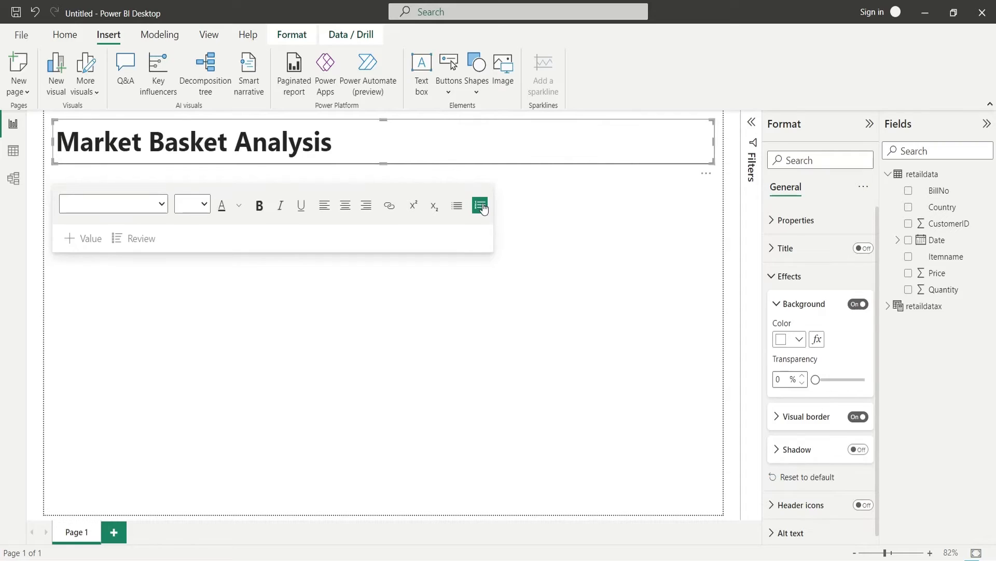
left_click(527, 209)
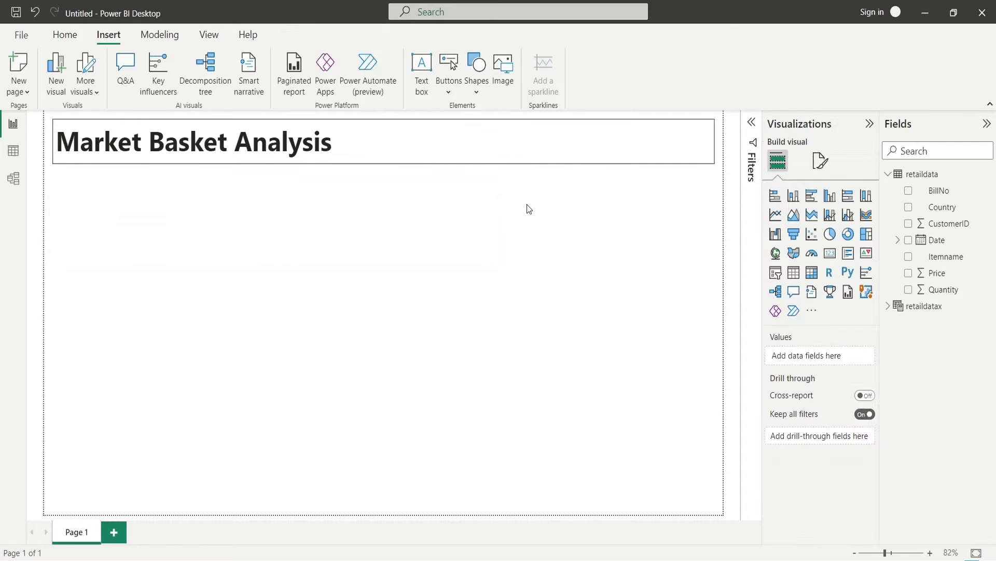
Reduce the title text size to 32 point.
left_click(206, 162)
left_click_drag(382, 163, 382, 155)
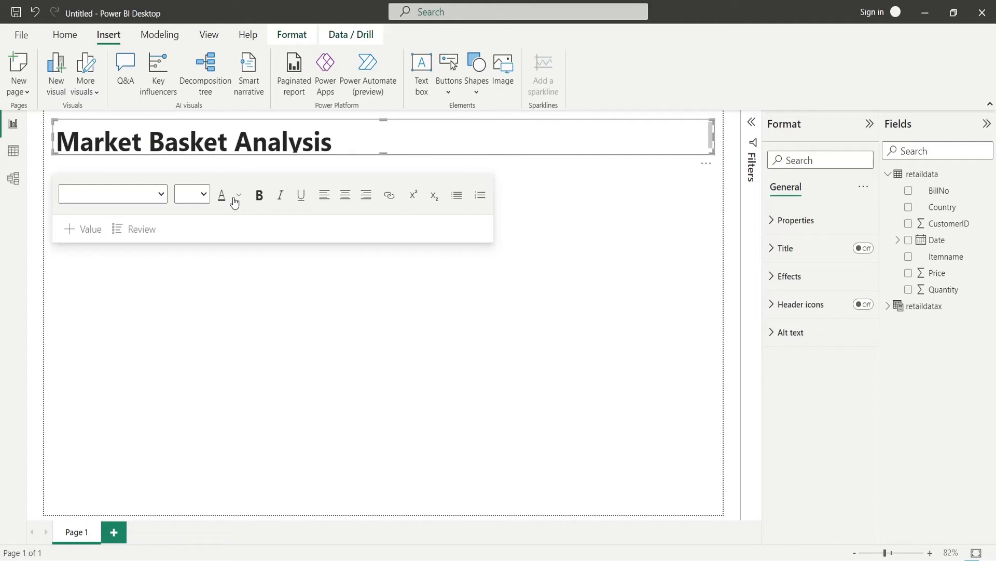
left_click(204, 194)
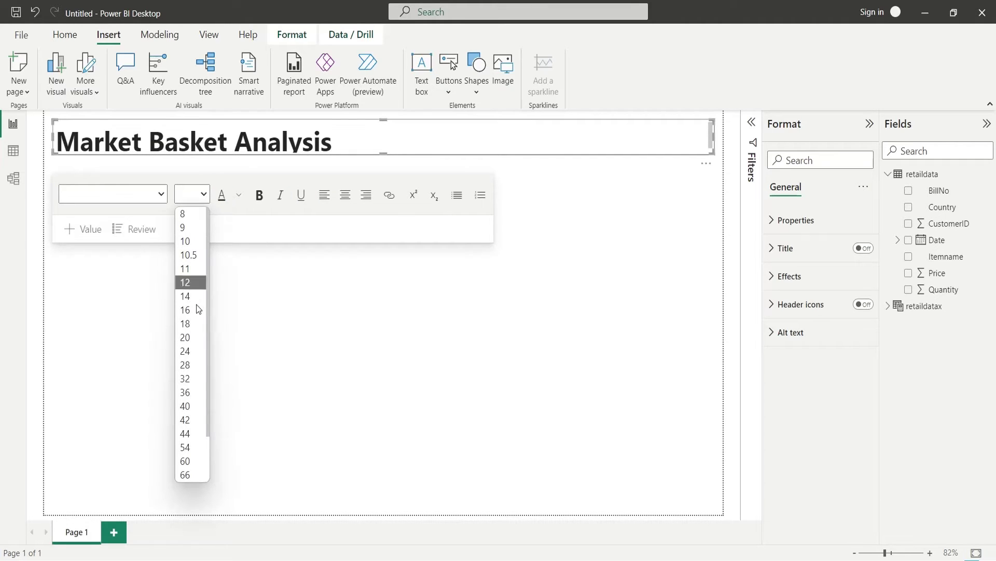
left_click(192, 379)
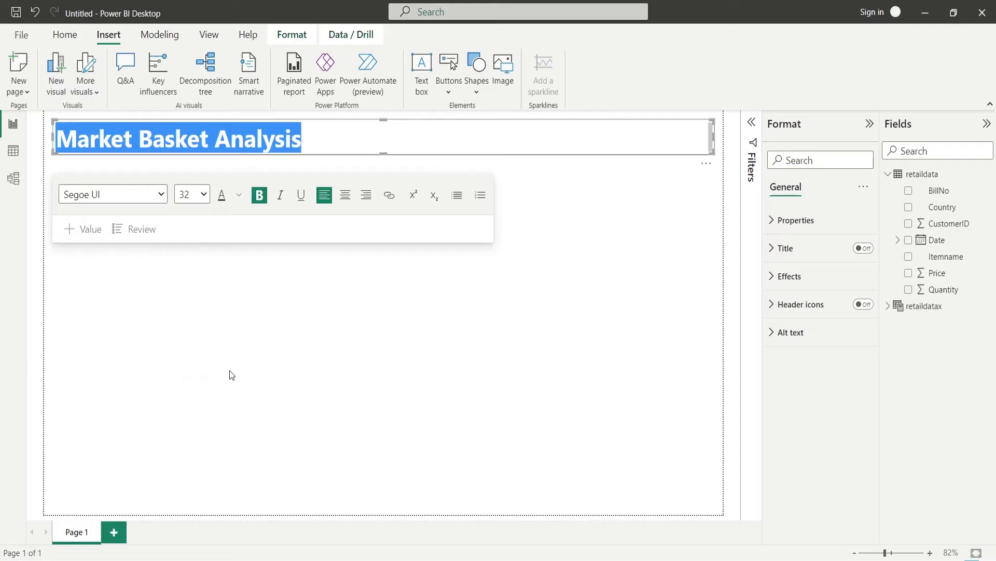
left_click(274, 343)
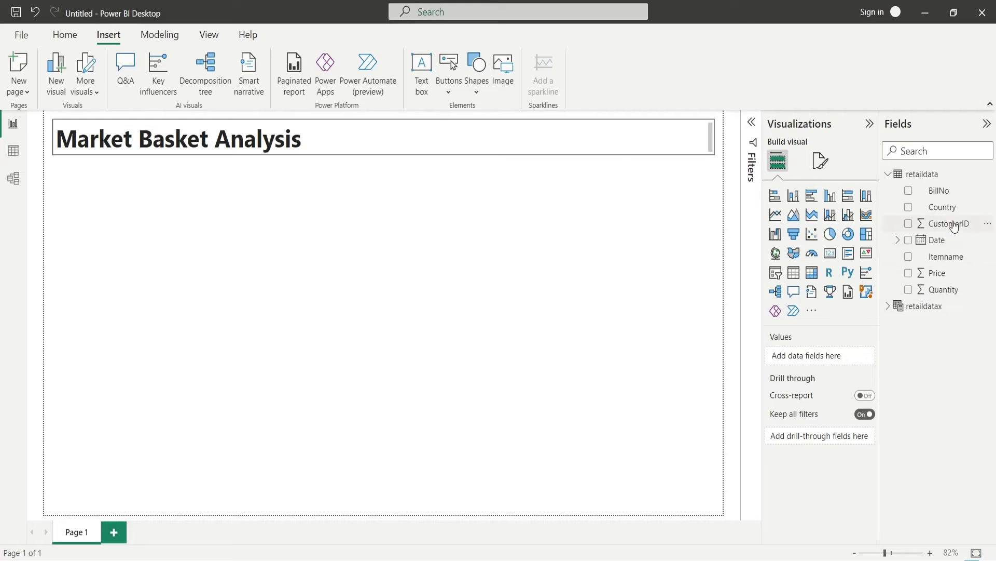
Add an Itemname table below the title, sized narrow and tall.
left_click(957, 259)
left_click_drag(956, 260, 178, 206)
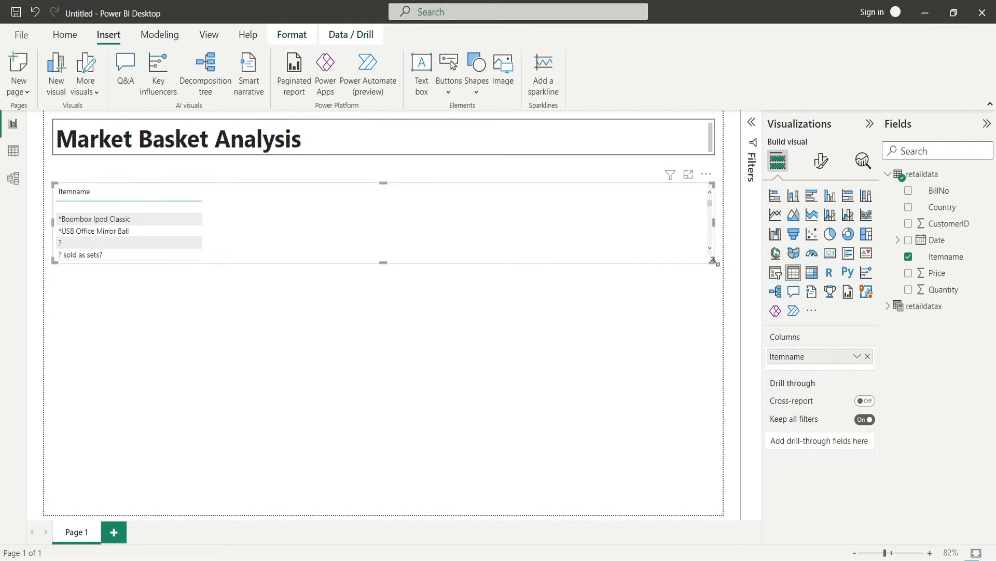
mouse_move(712, 262)
left_mouse_down()
mouse_move(324, 397)
mouse_move(213, 503)
left_mouse_up()
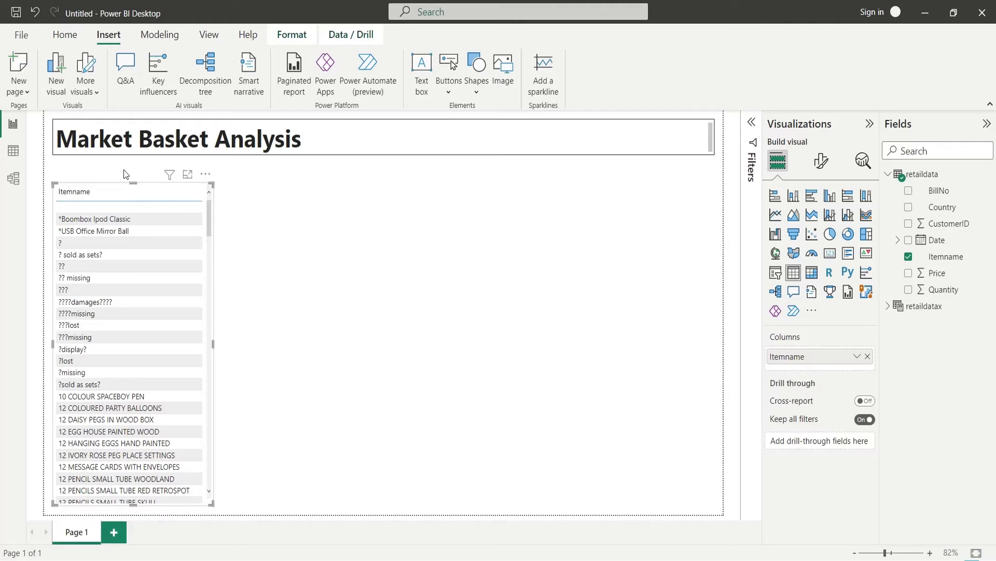
left_click_drag(131, 184, 129, 165)
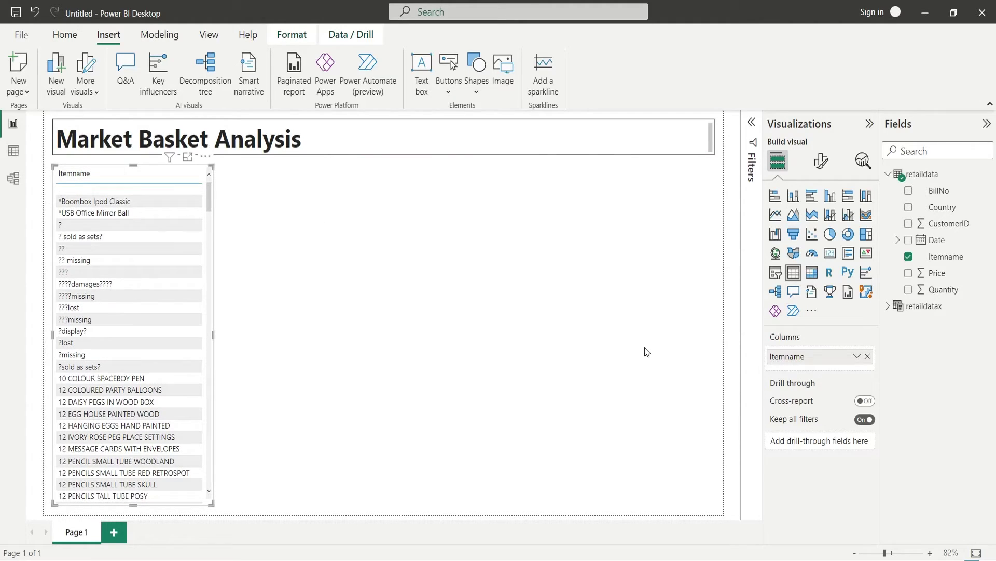
Turn on the visual border for the Itemname table.
left_click(821, 161)
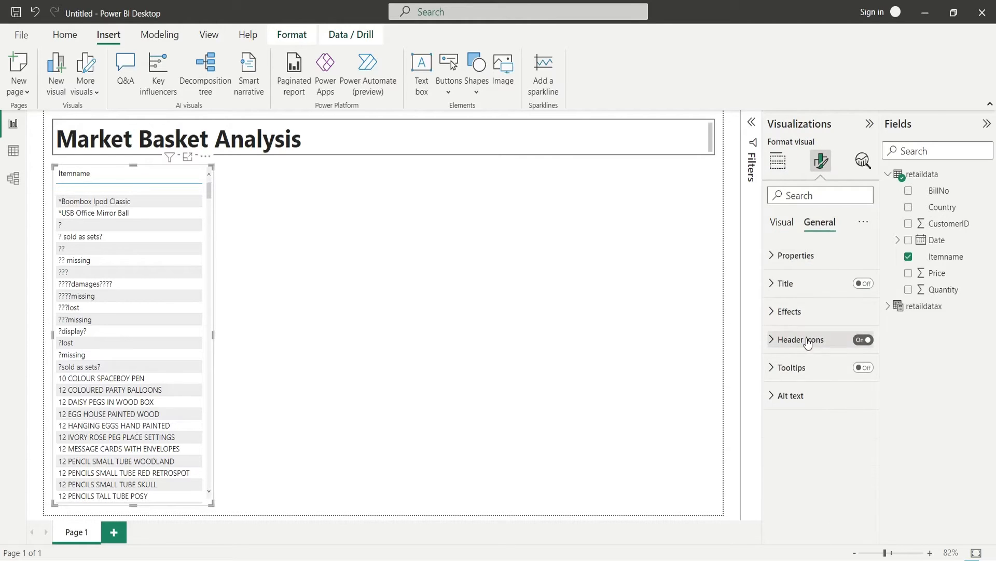
left_click(795, 311)
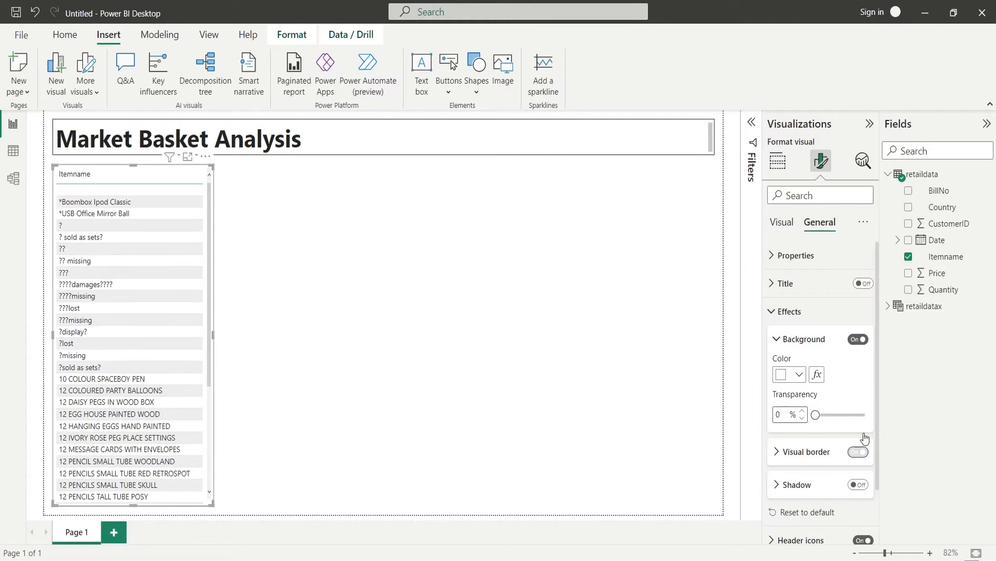
left_click(858, 452)
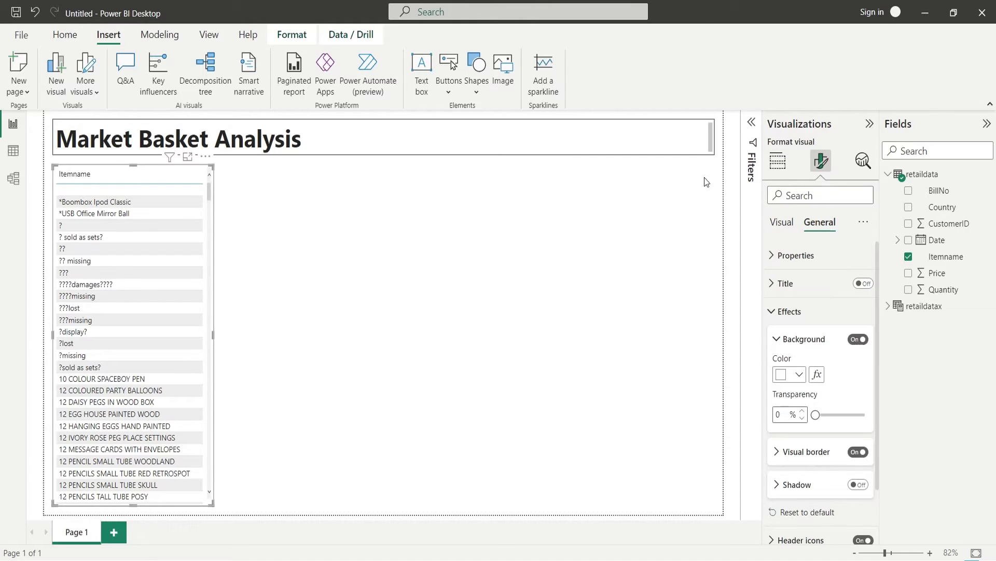
Rename the Itemname column in the Columns well to 'Items'.
left_click(779, 164)
double_click(816, 358)
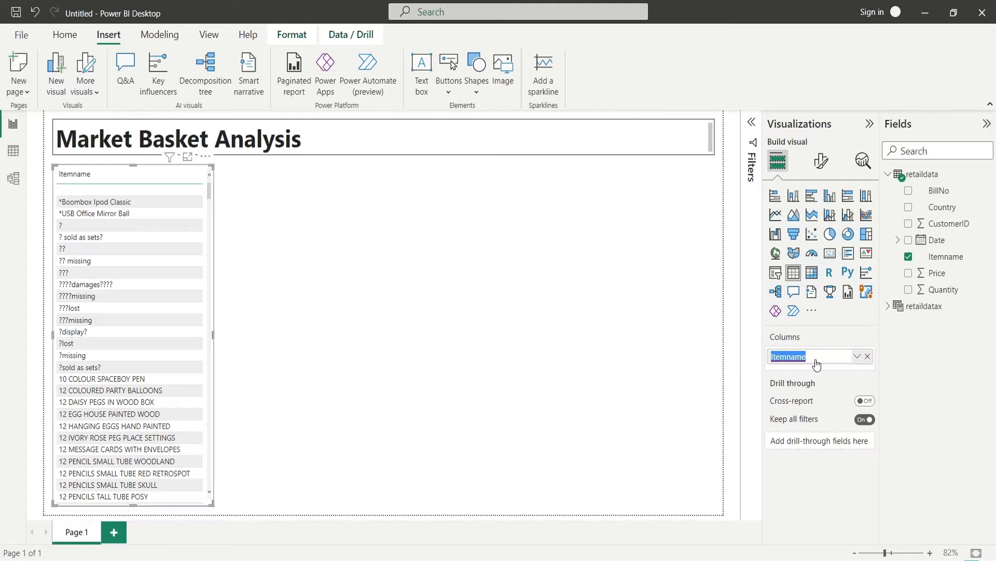
key("BackSpace")
type("s")
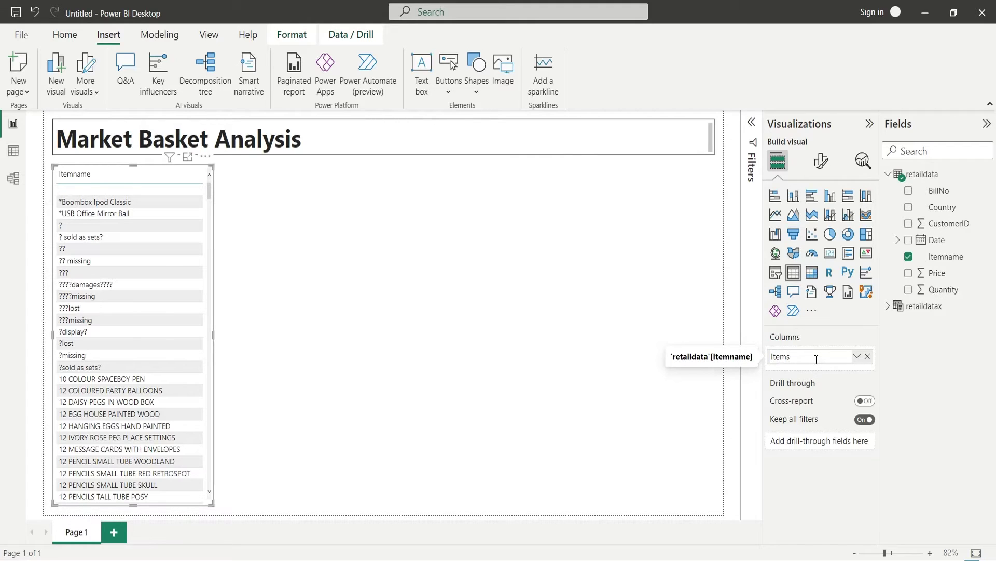
key("Return")
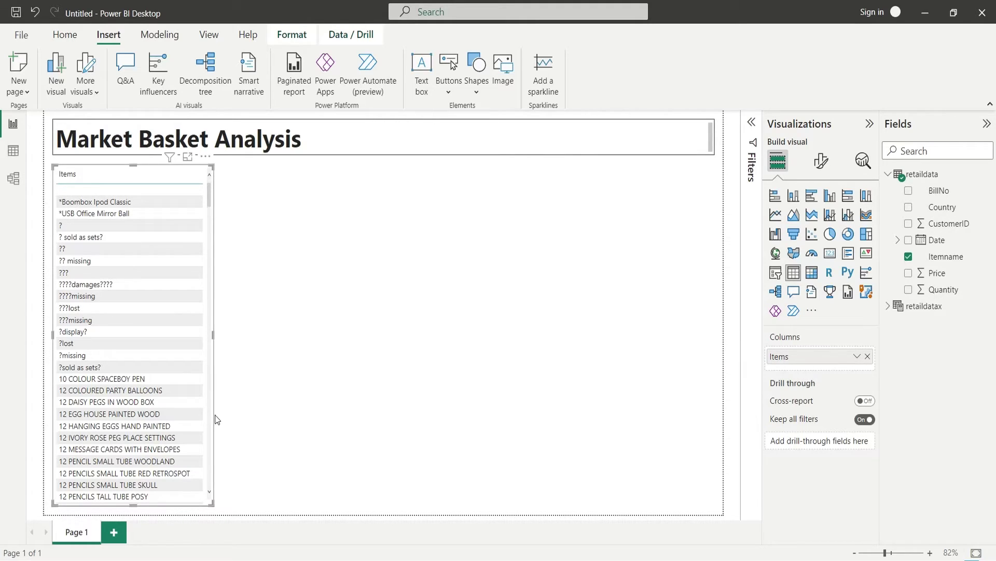
scroll(178, 338, "down", 4)
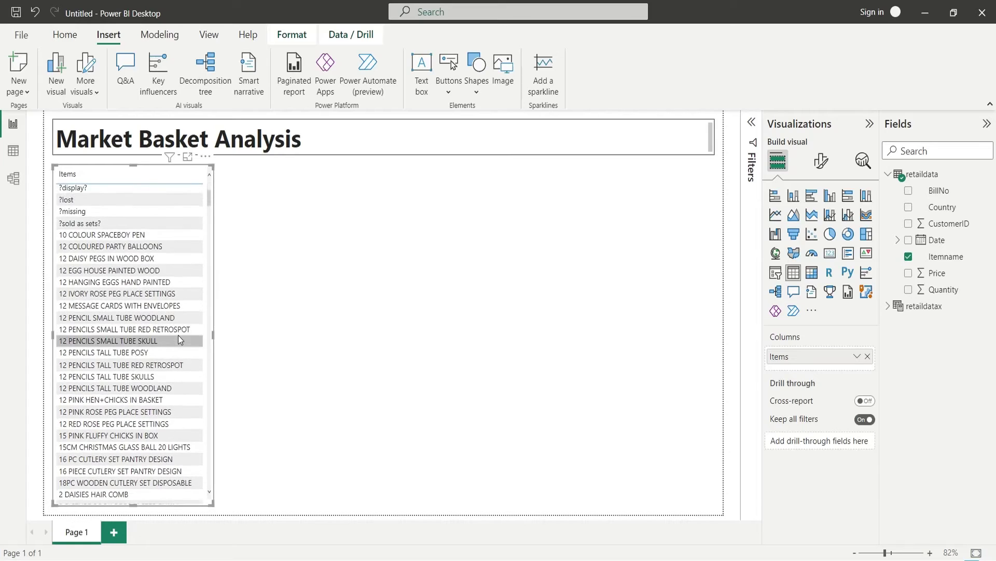
scroll(179, 340, "down", 3)
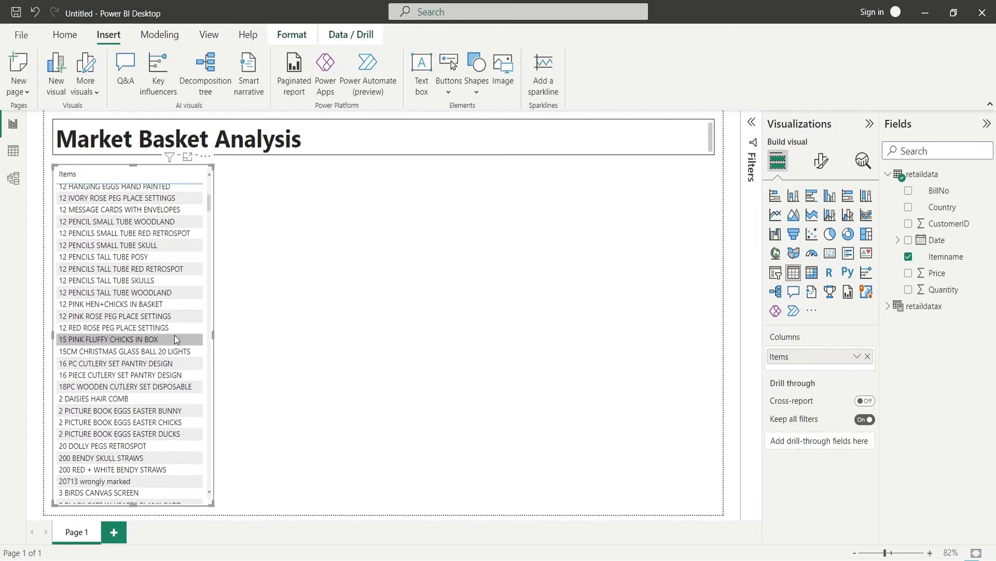
left_click(346, 343)
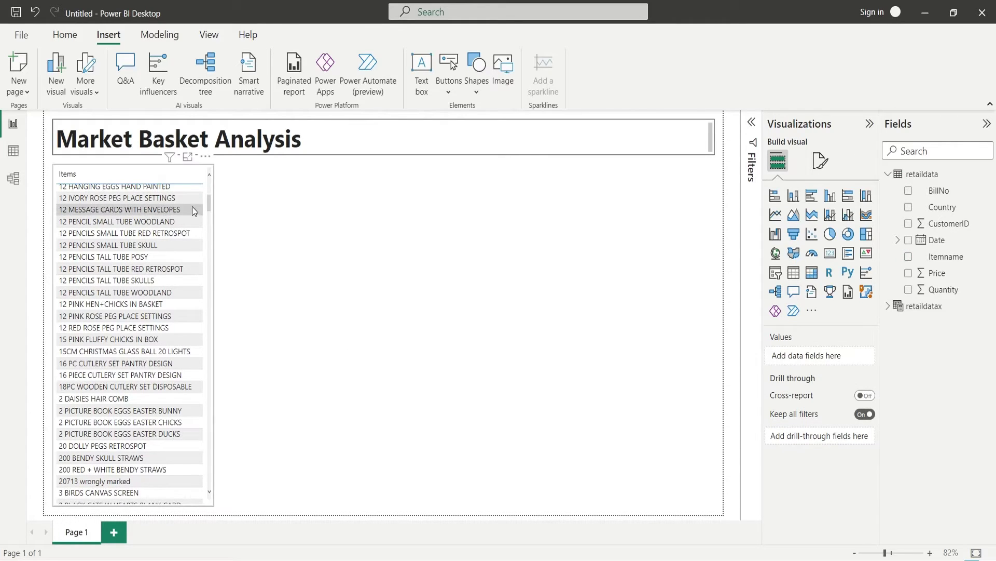
mouse_move(210, 203)
left_mouse_down()
mouse_move(219, 493)
mouse_move(220, 330)
left_mouse_up()
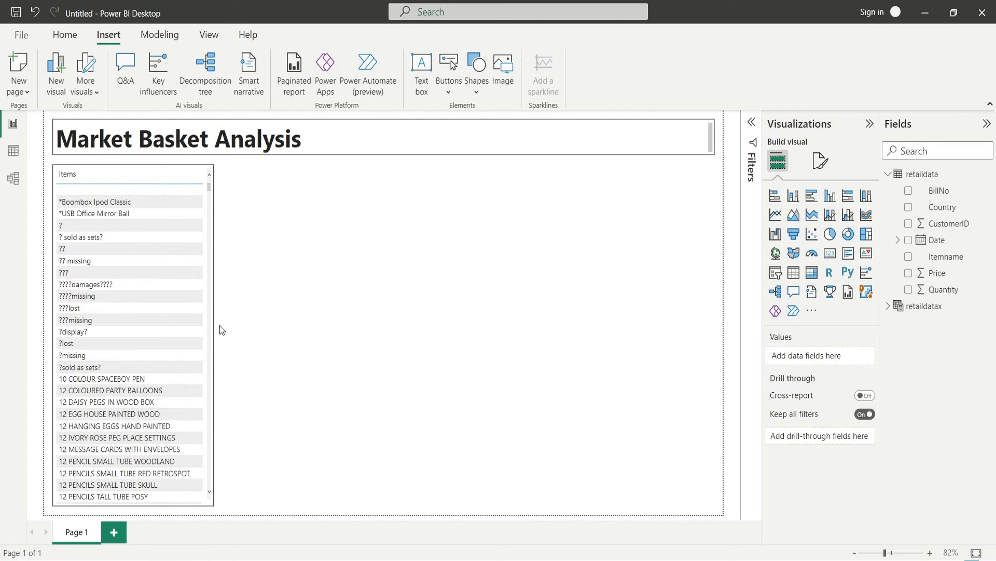
scroll(158, 313, "down", 5)
scroll(156, 316, "down", 5)
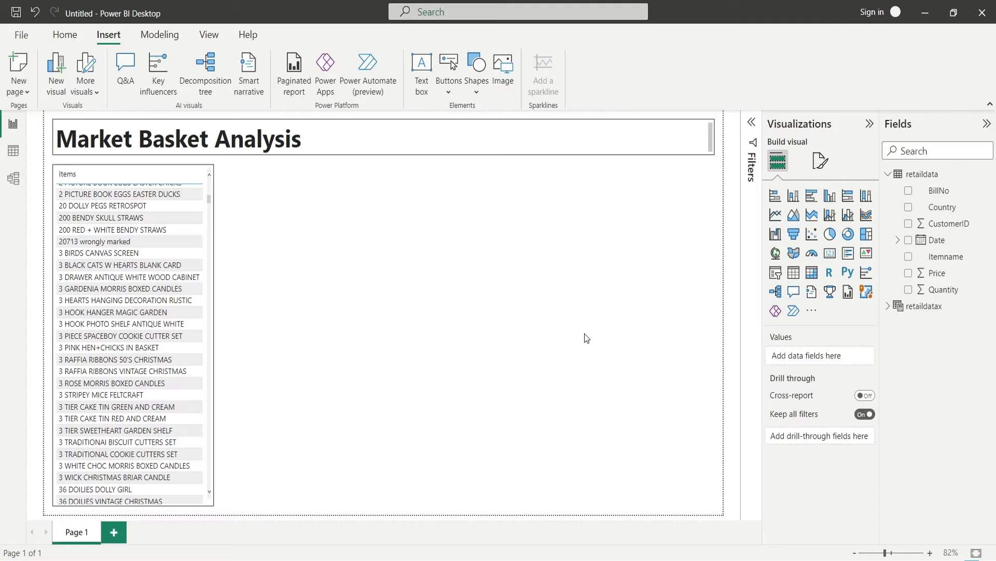
Place retaildatax's Itemname field as a wide table right of the Items table.
left_click(888, 306)
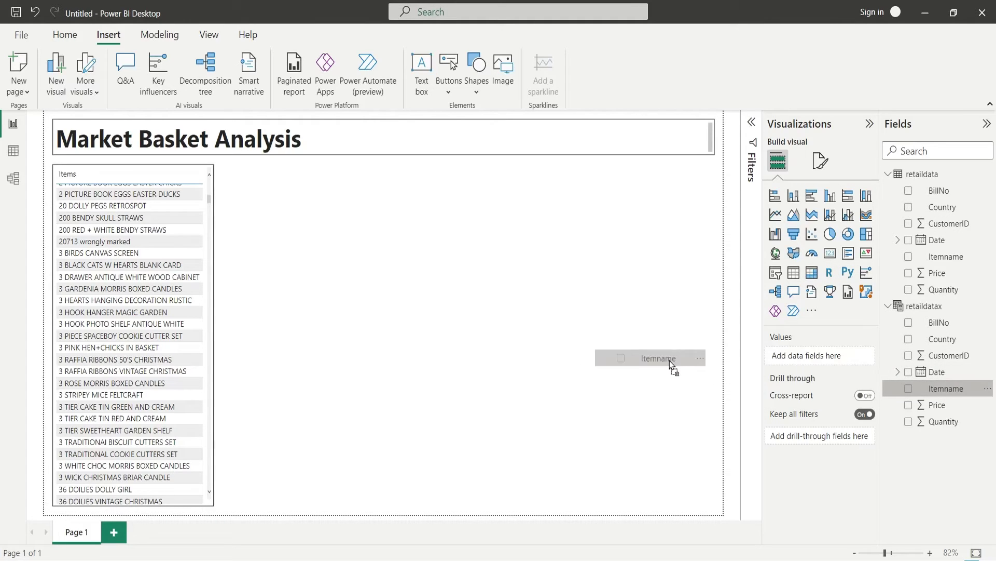
left_click_drag(944, 391, 518, 341)
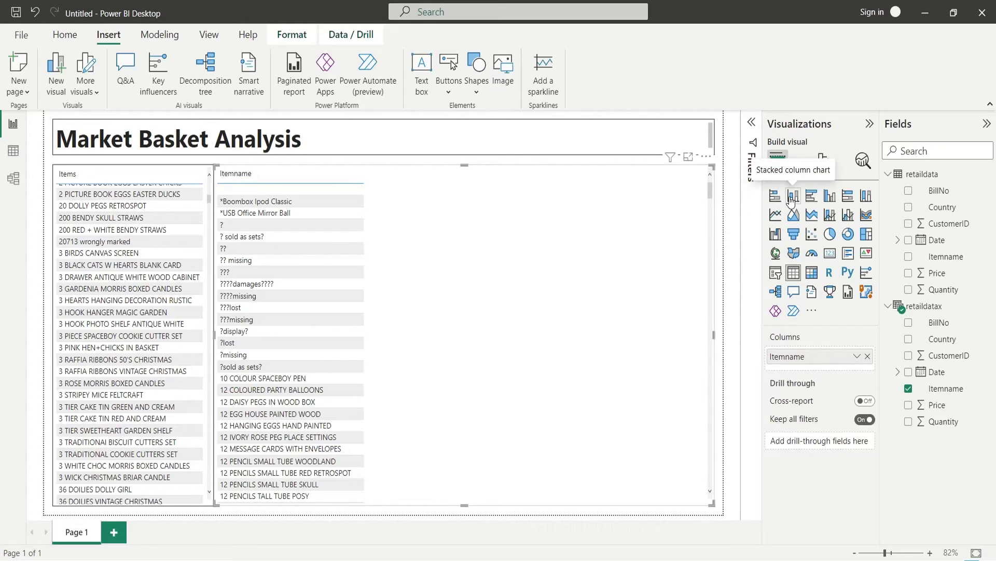
Test cross-filtering with 3 STRIPEY MICE FELTCRAFT and 3 TRADITIONAL COOKIE CUTTERS SET, undoing a stacked-bar conversion.
left_click(125, 395)
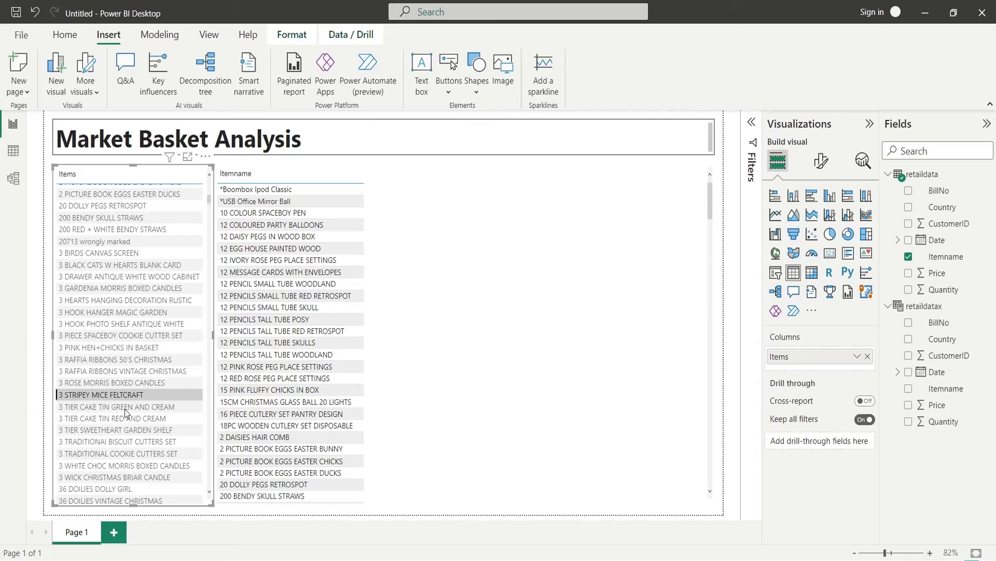
left_click(130, 454)
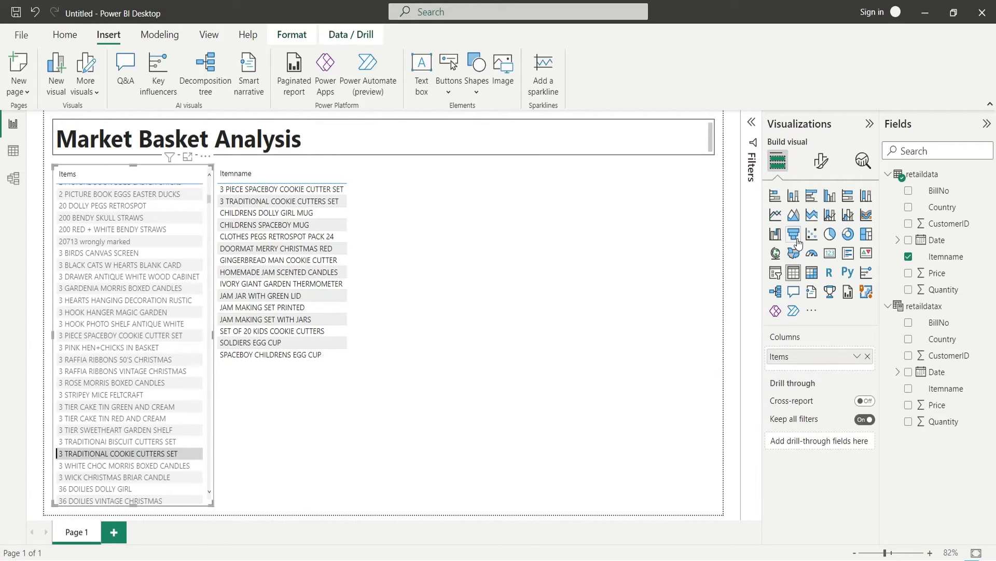
left_click(783, 198)
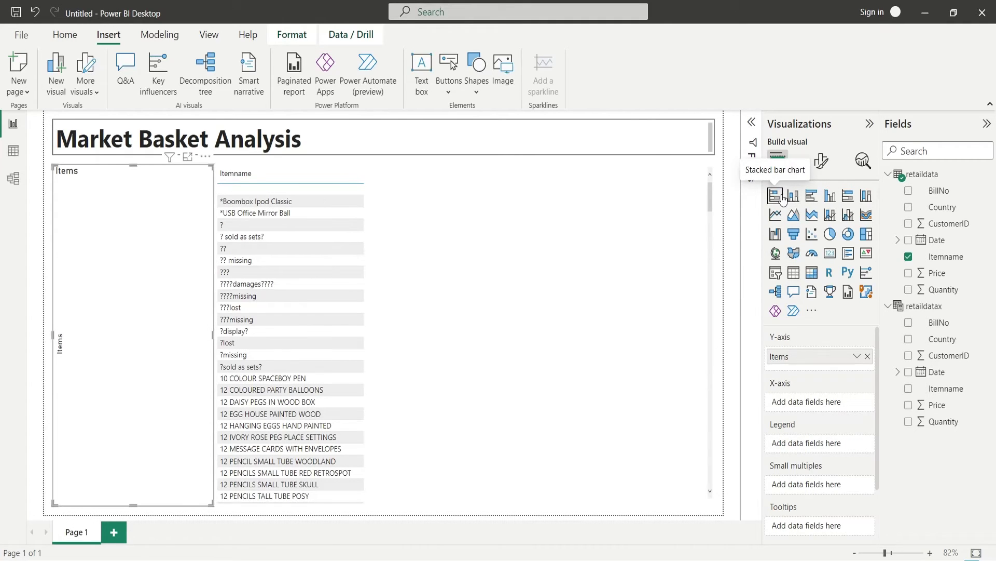
key("ctrl+z")
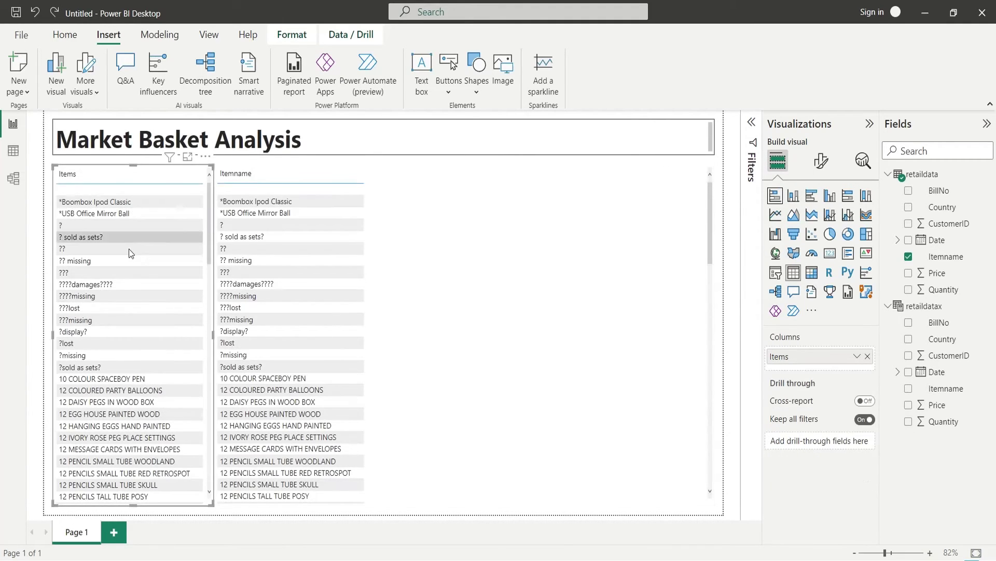
Convert the right Itemname table into a stacked bar chart of Itemname counts.
left_click(321, 191)
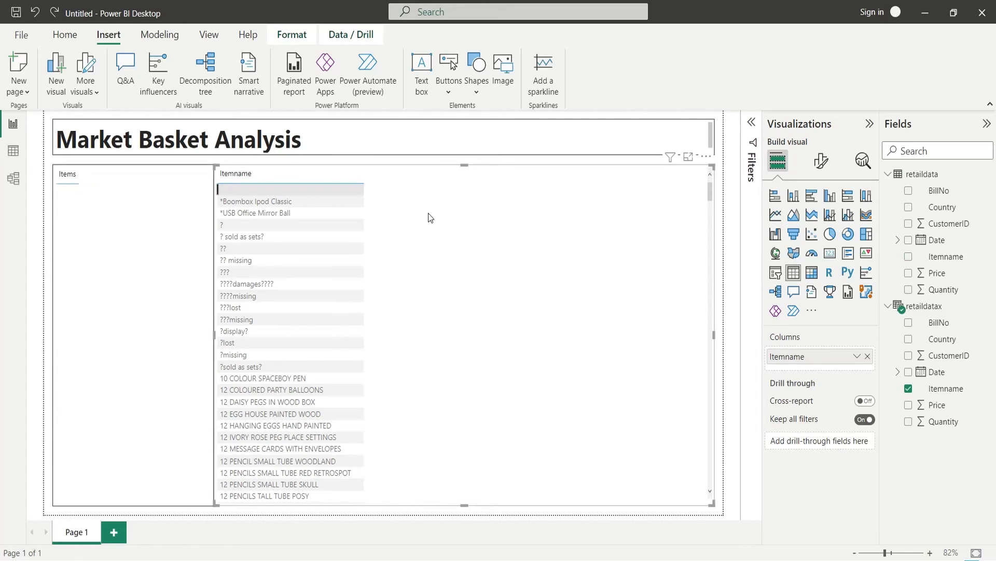
left_click(775, 195)
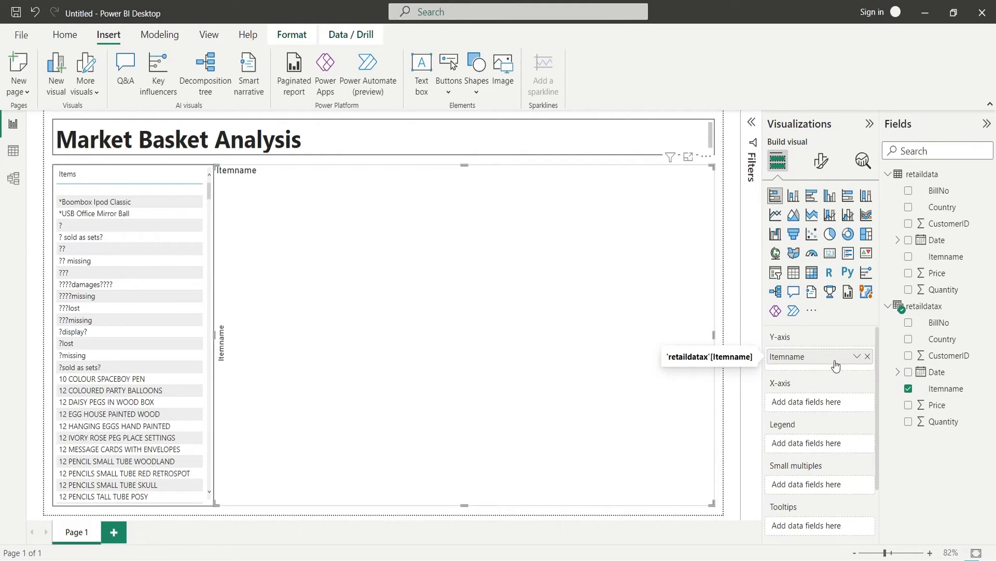
mouse_move(946, 388)
left_click_drag(946, 391, 840, 404)
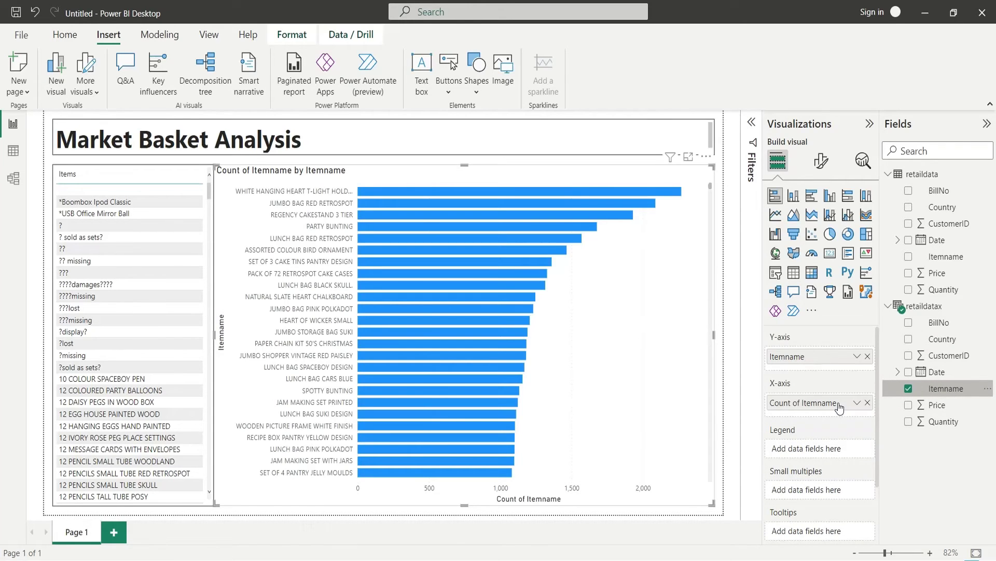
Rename the chart fields to Number of Items and Item.
double_click(840, 403)
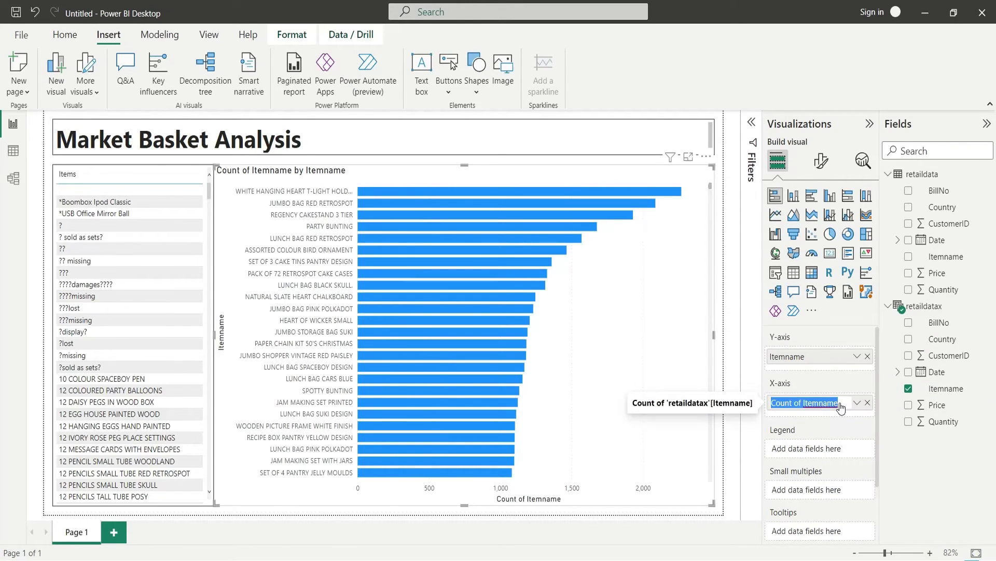
type("Number")
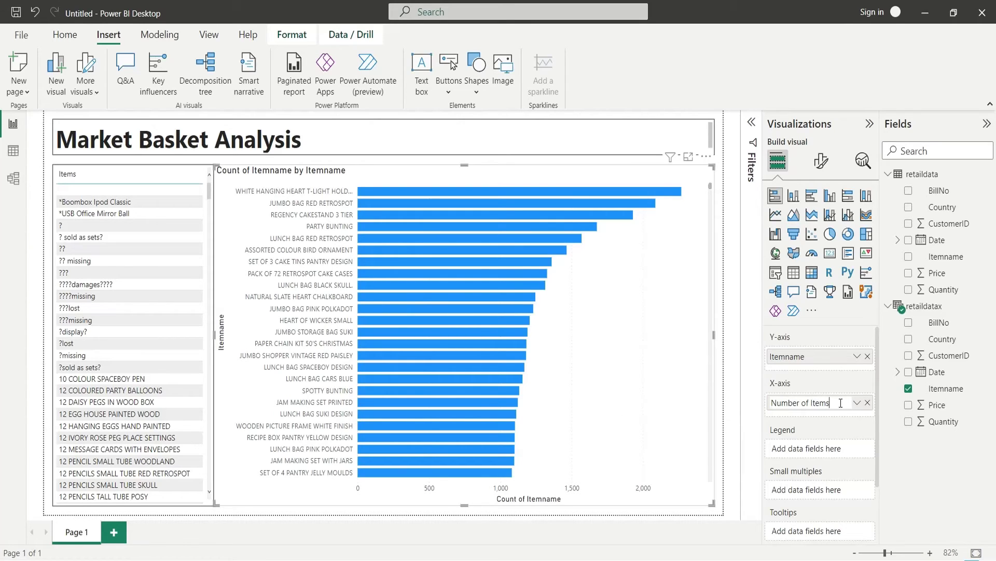
key("Return")
double_click(830, 358)
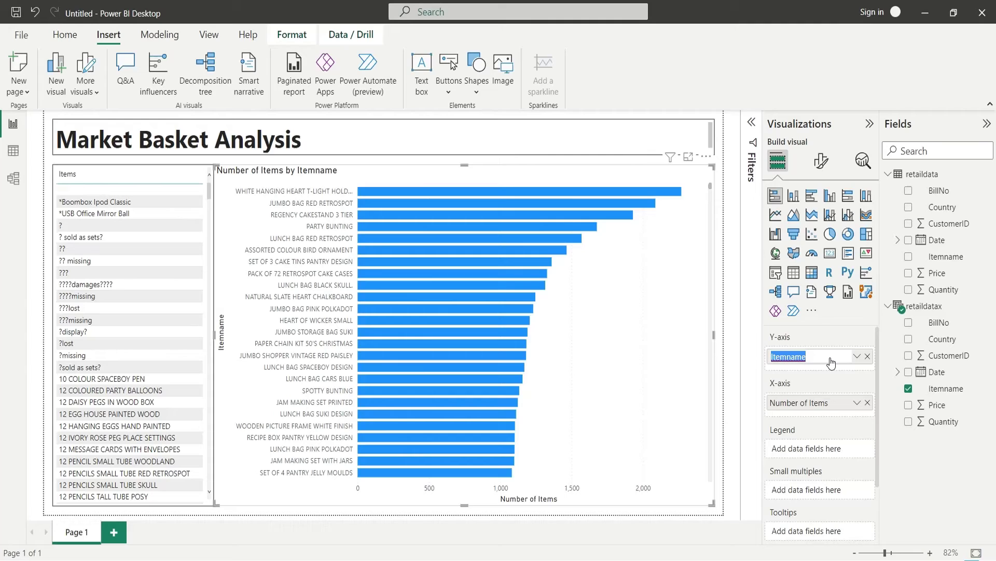
type("It")
key("Return")
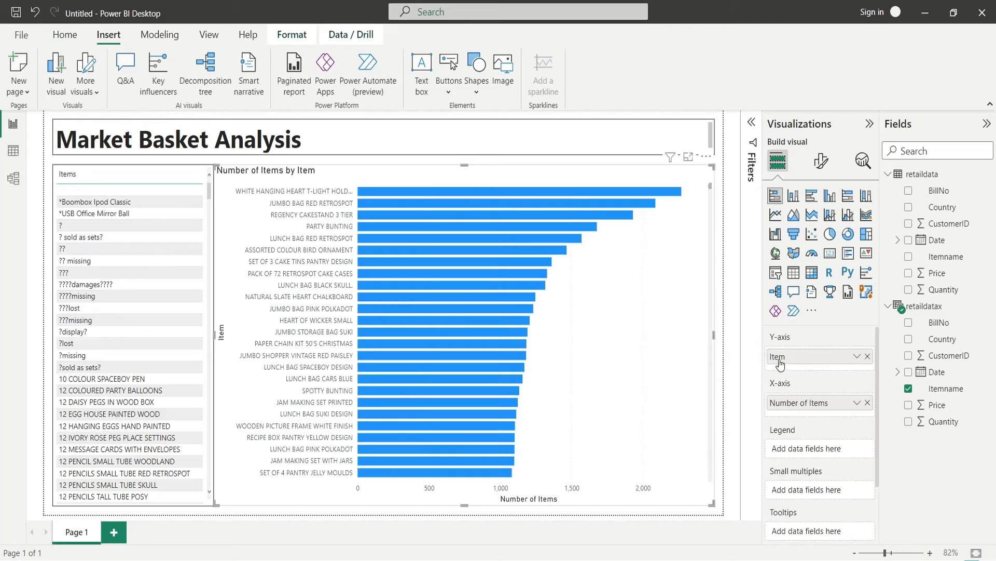
Turn on the bar chart's visual border and nudge its left edge slightly right.
left_click(722, 323)
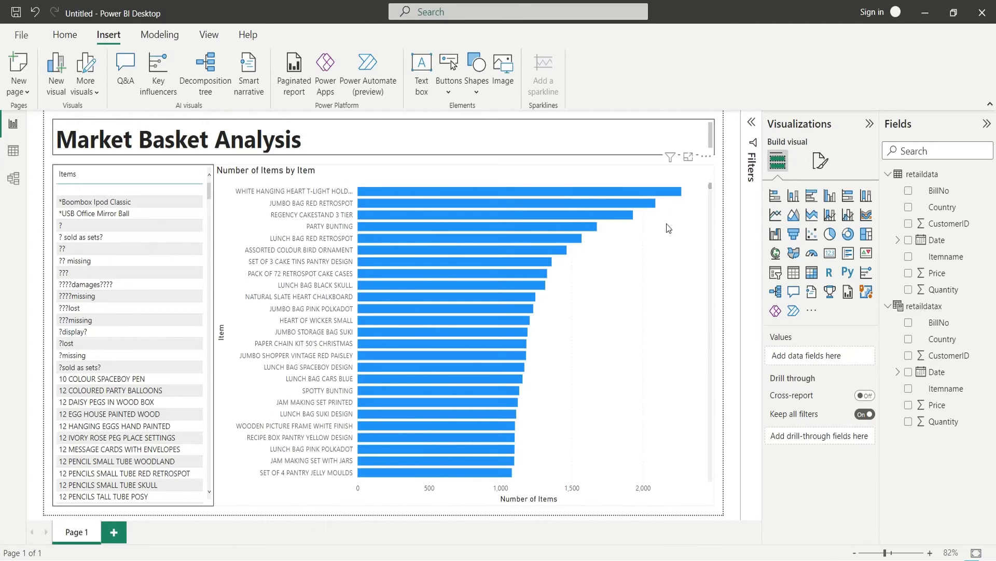
left_click(702, 178)
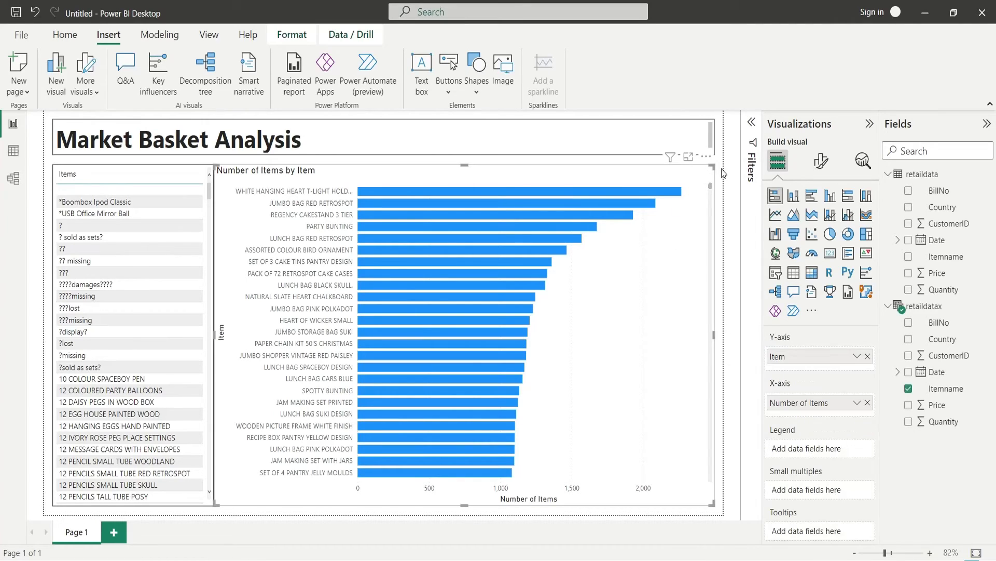
left_click(820, 173)
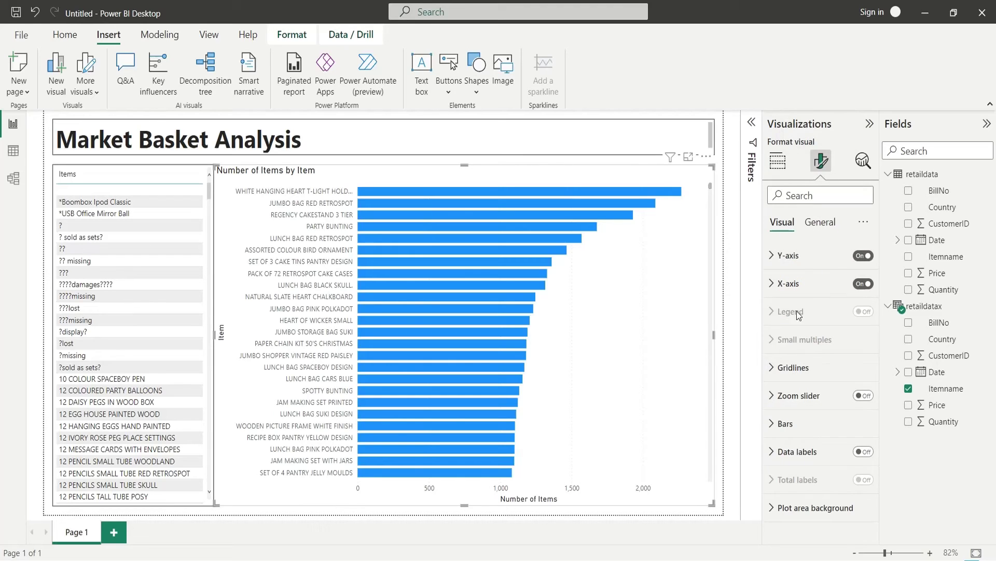
left_click(810, 219)
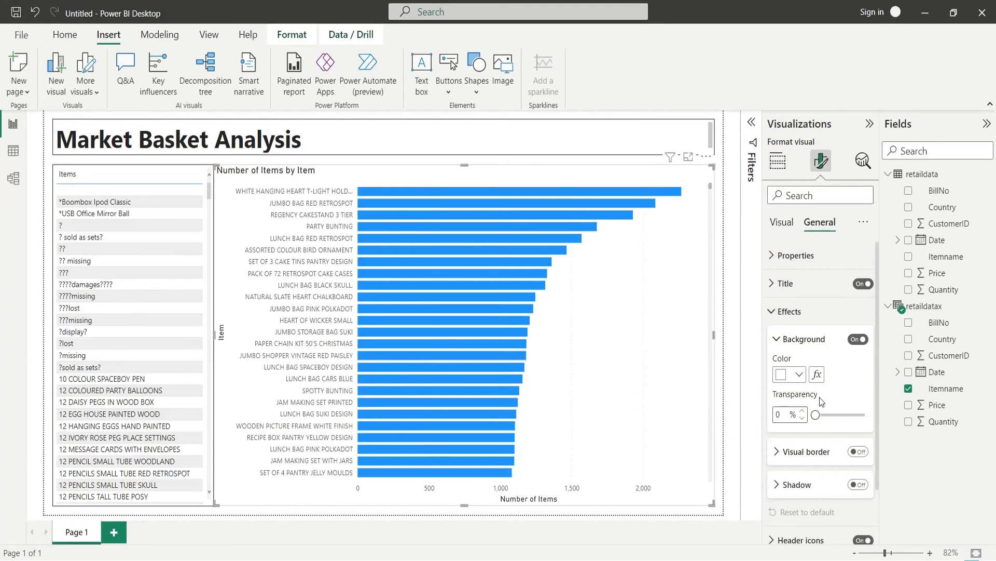
left_click(859, 453)
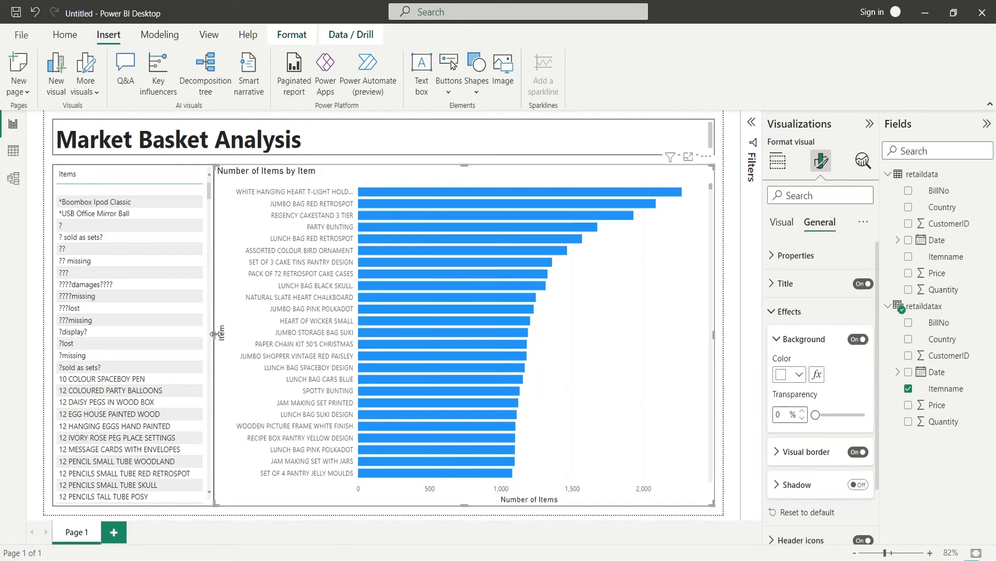
left_click_drag(212, 333, 222, 334)
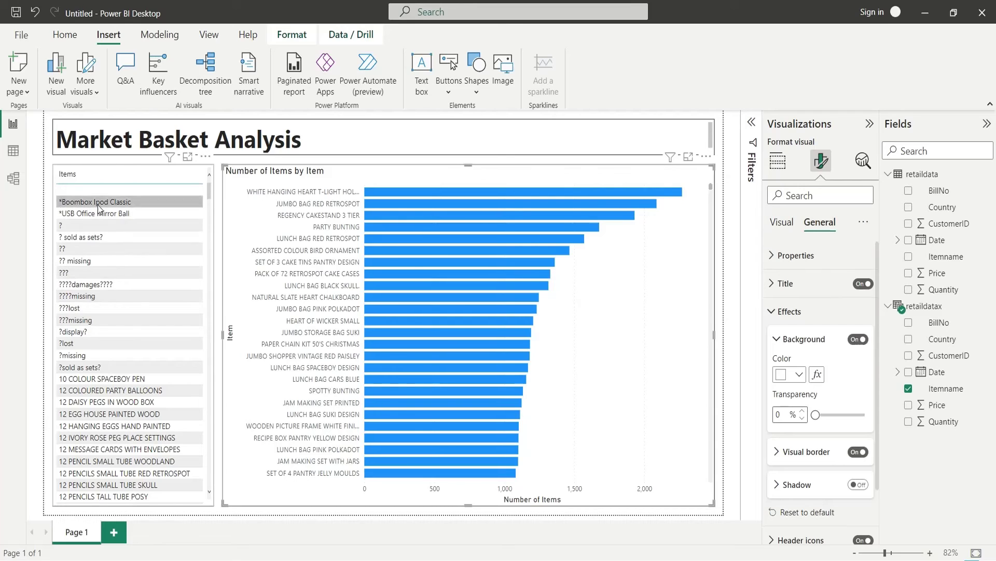
scroll(106, 342, "down", 5)
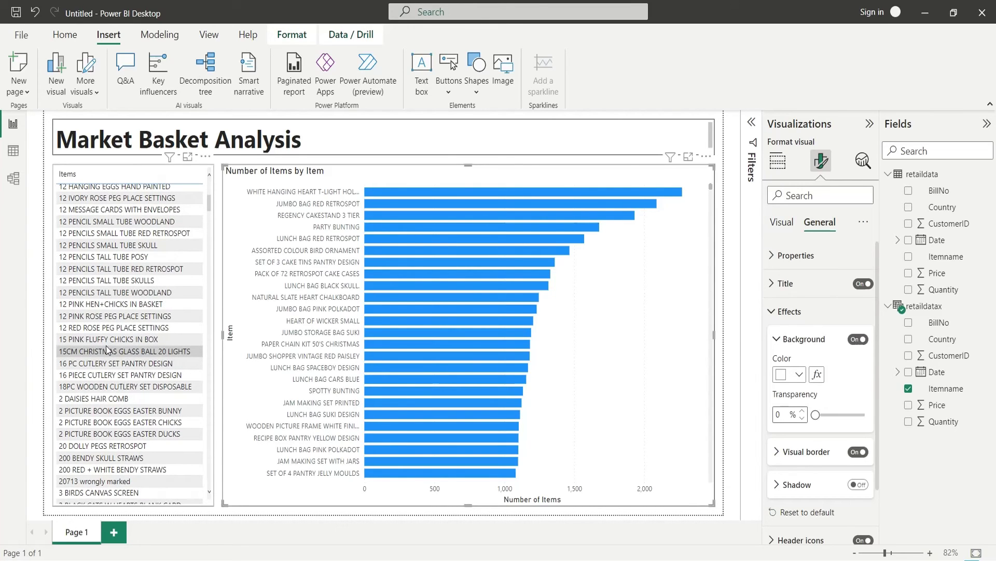
Try several Items selections, settling on 12 PINK HEN+CHICKS IN BASKET.
left_click(107, 350)
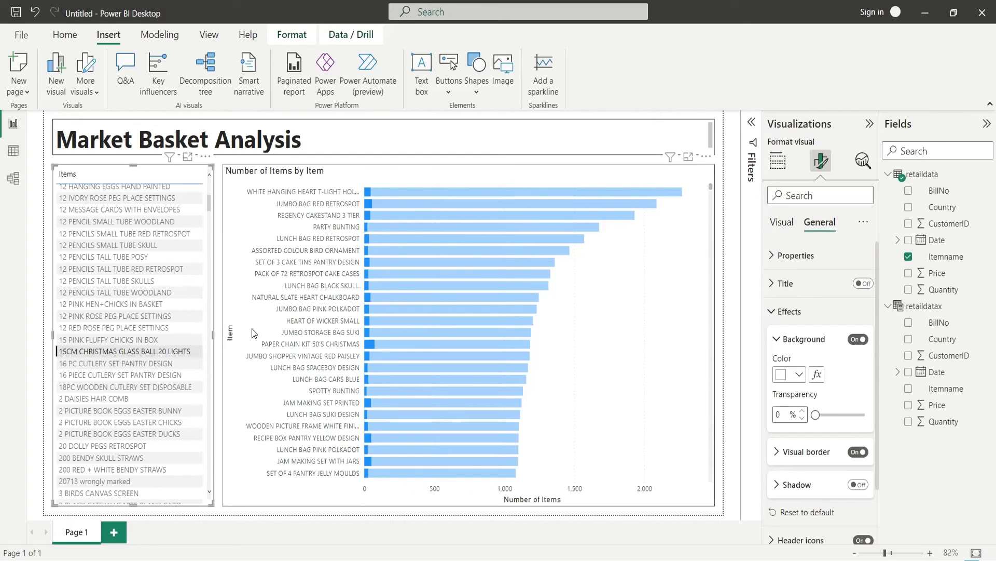
left_click(146, 329)
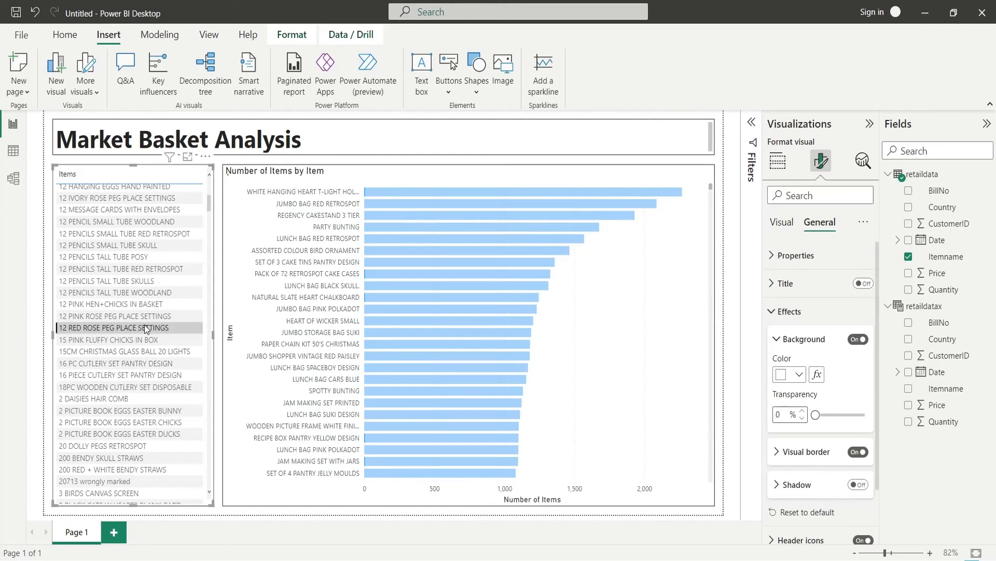
left_click(133, 445)
left_click(144, 304)
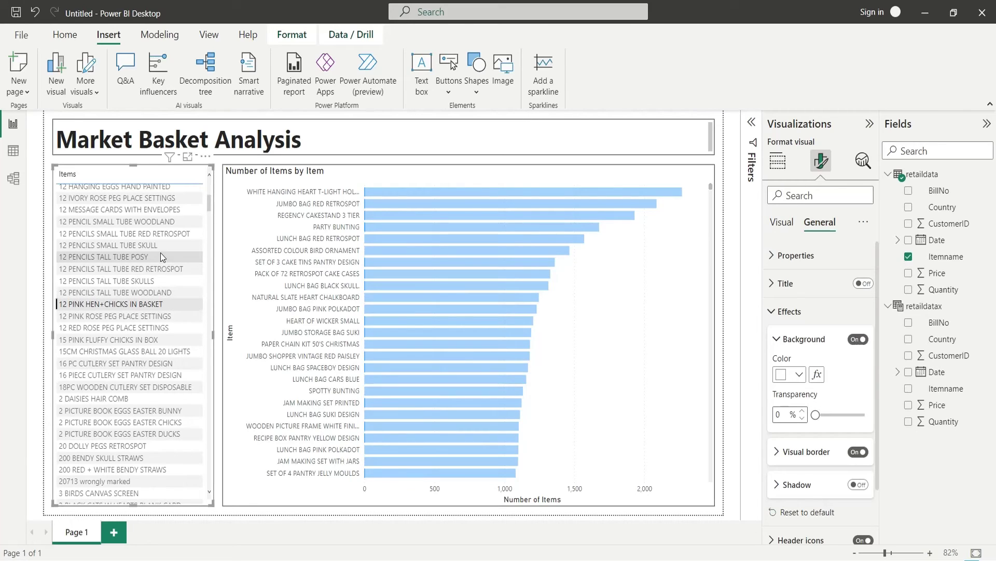
Set the Items list to filter the bar chart instead of highlighting it.
left_click(303, 33)
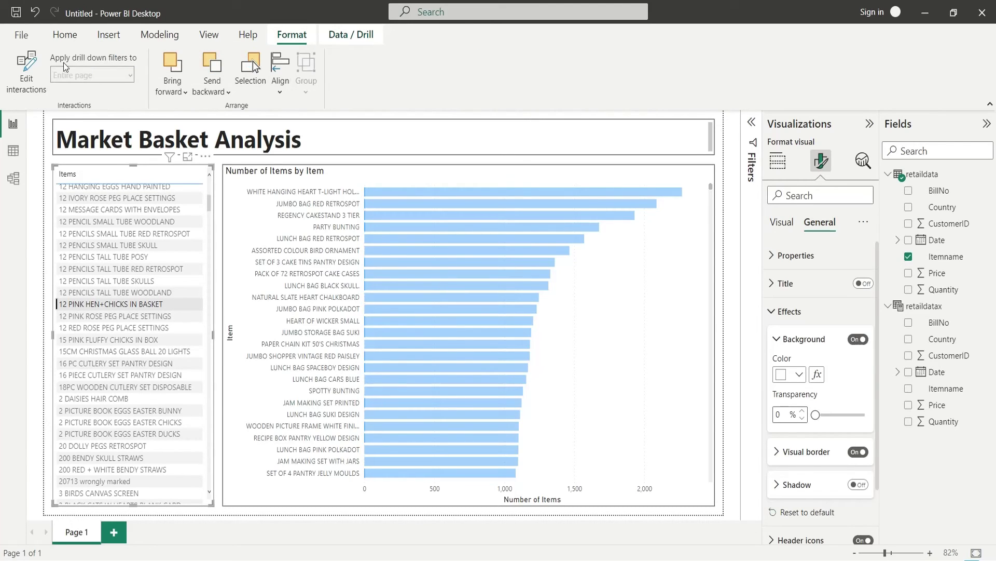
left_click(24, 73)
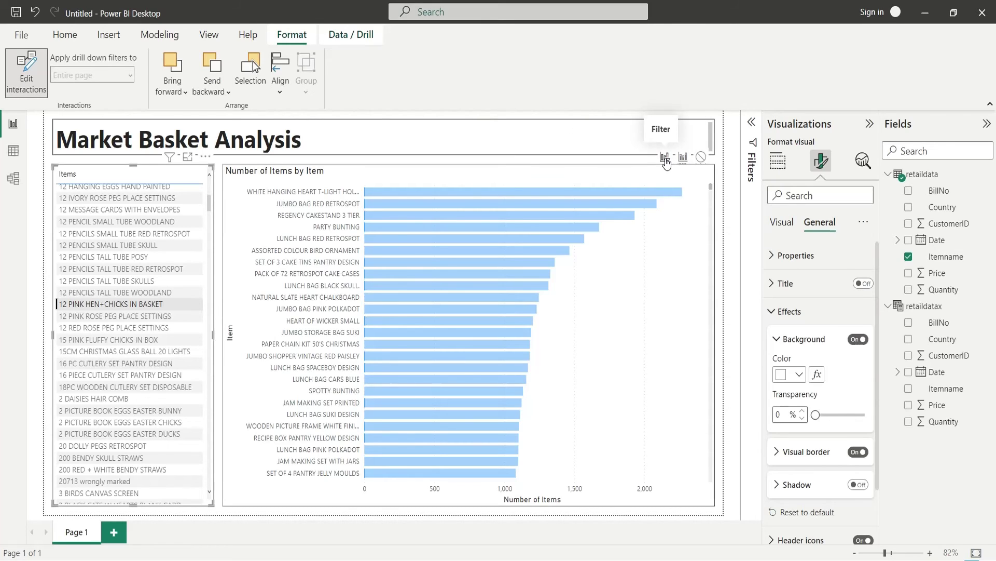
left_click(665, 158)
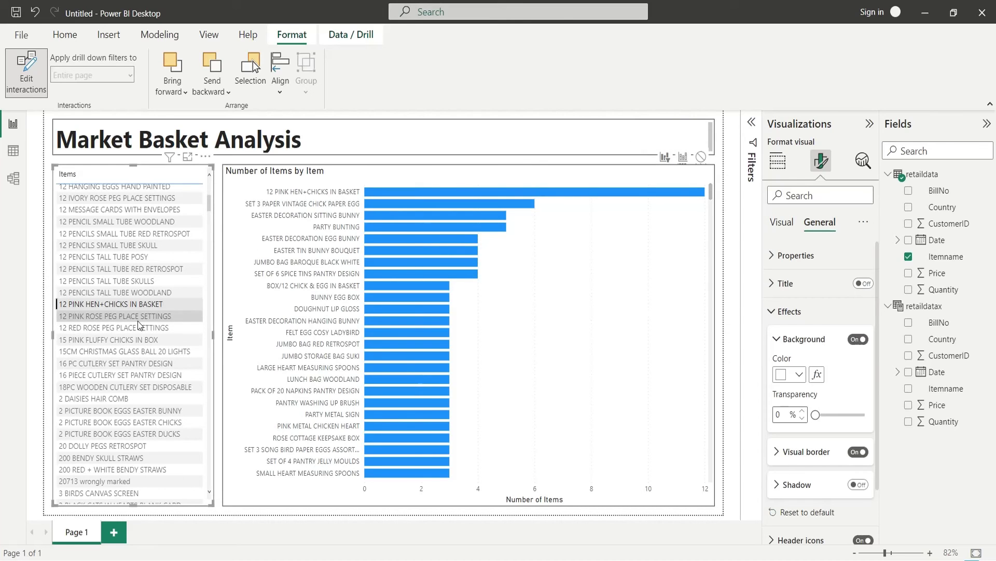
Filter the chart by 12 PINK ROSE PEG PLACE SETTINGS, BELL HEART DECORATION, BABY BOOM RIBBONS, ASSORTED INCENSE PACK, then BLACK DINER WALL CLOCK.
left_click(140, 316)
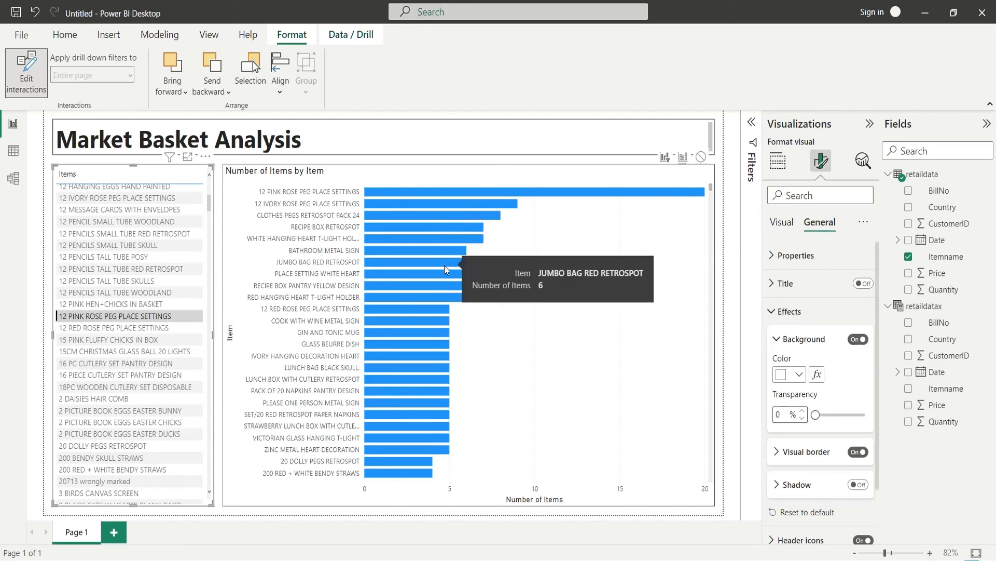
scroll(171, 379, "down", 5)
scroll(148, 380, "down", 5)
scroll(138, 326, "down", 5)
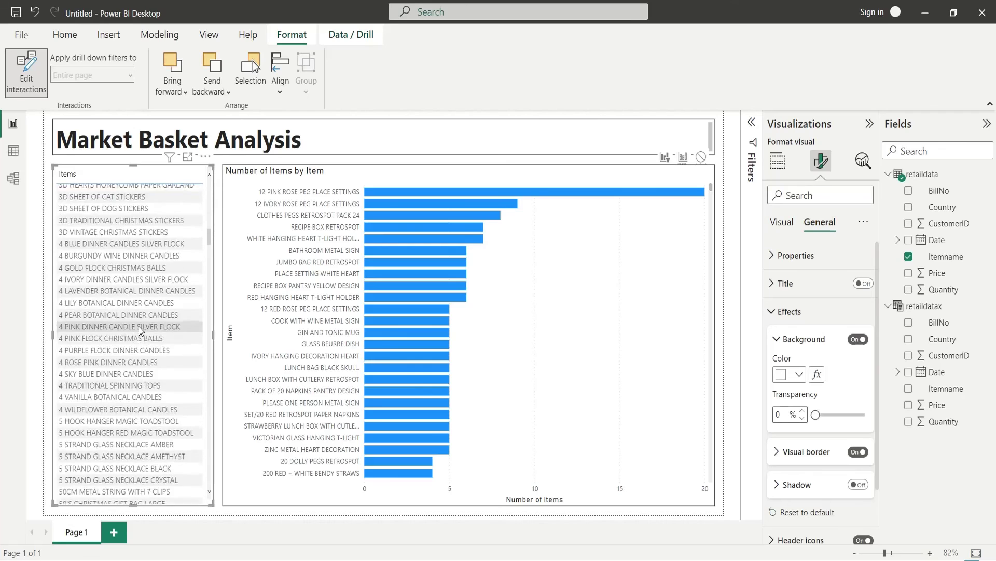
scroll(139, 328, "down", 5)
scroll(138, 327, "down", 5)
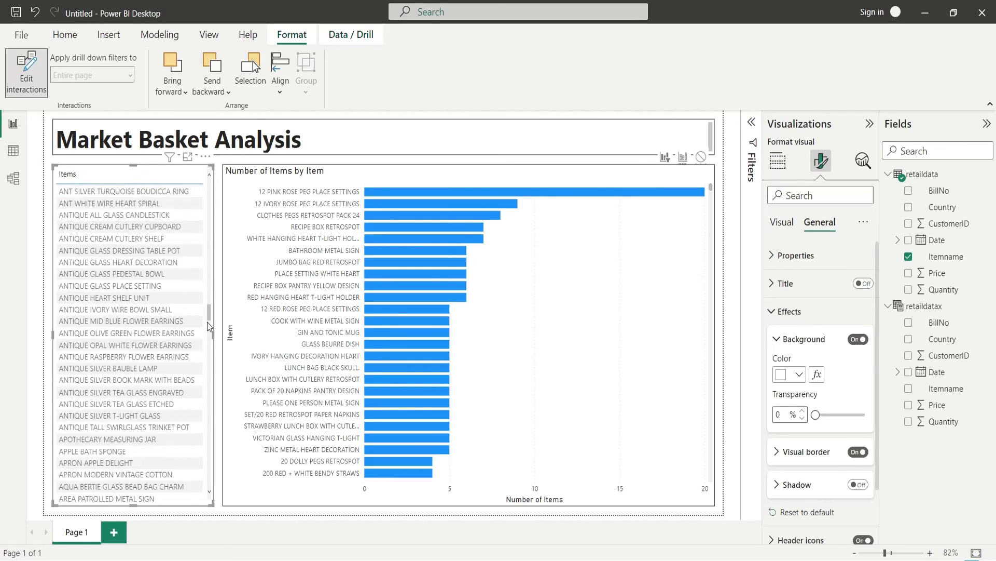
left_click_drag(208, 279, 204, 382)
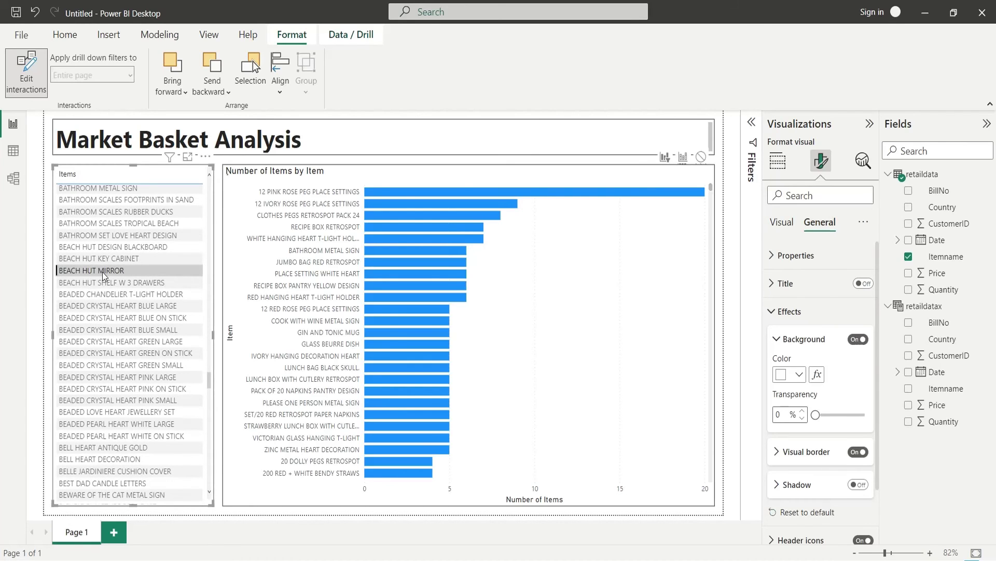
left_click(125, 458)
scroll(152, 375, "up", 5)
left_click(145, 242)
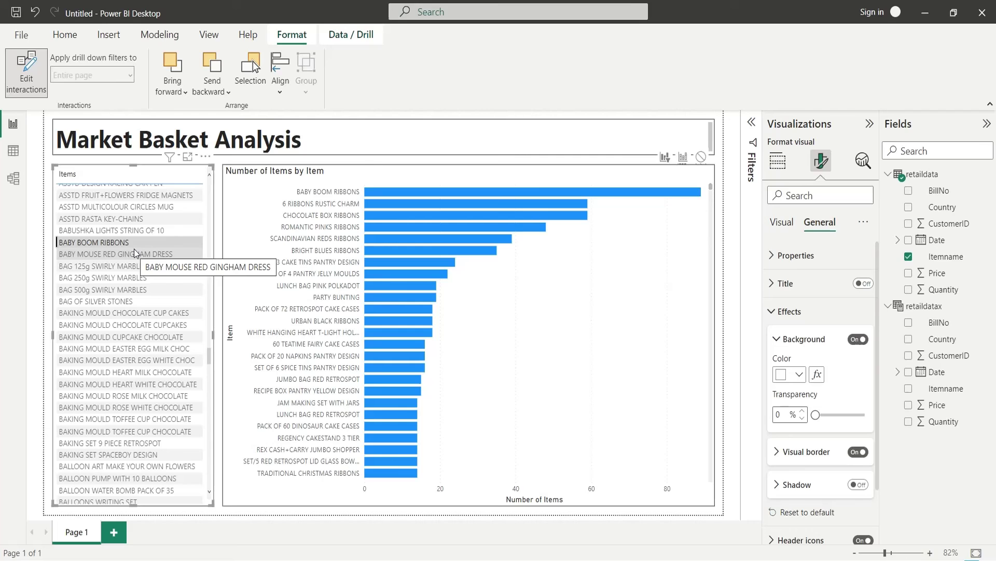
left_click_drag(208, 351, 210, 340)
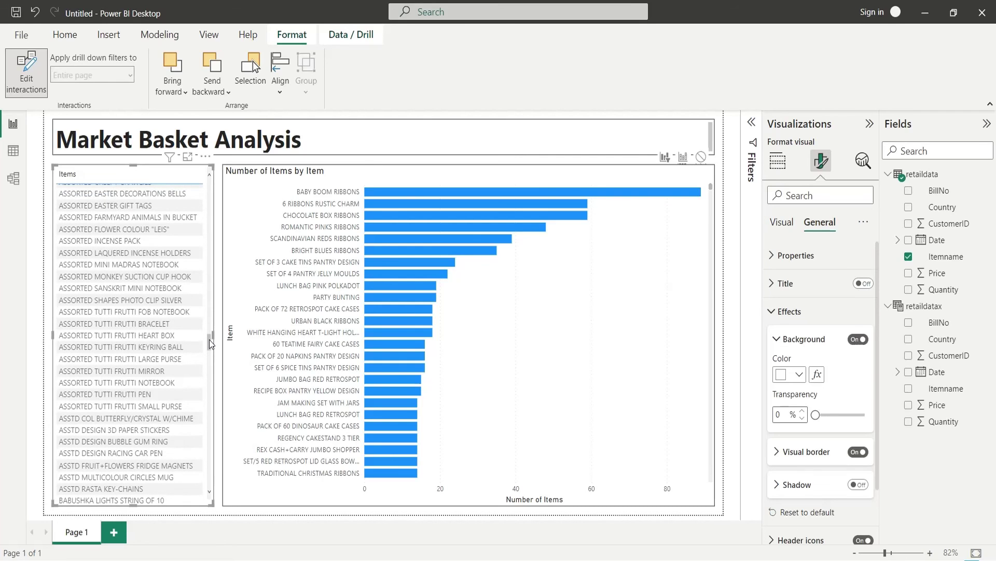
left_click(153, 241)
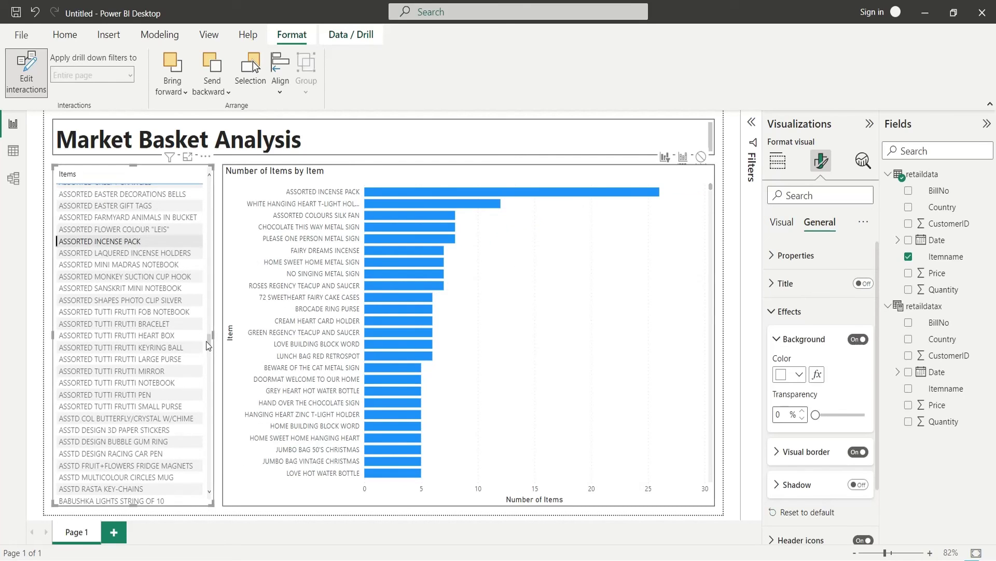
left_click_drag(206, 341, 209, 415)
left_click(123, 360)
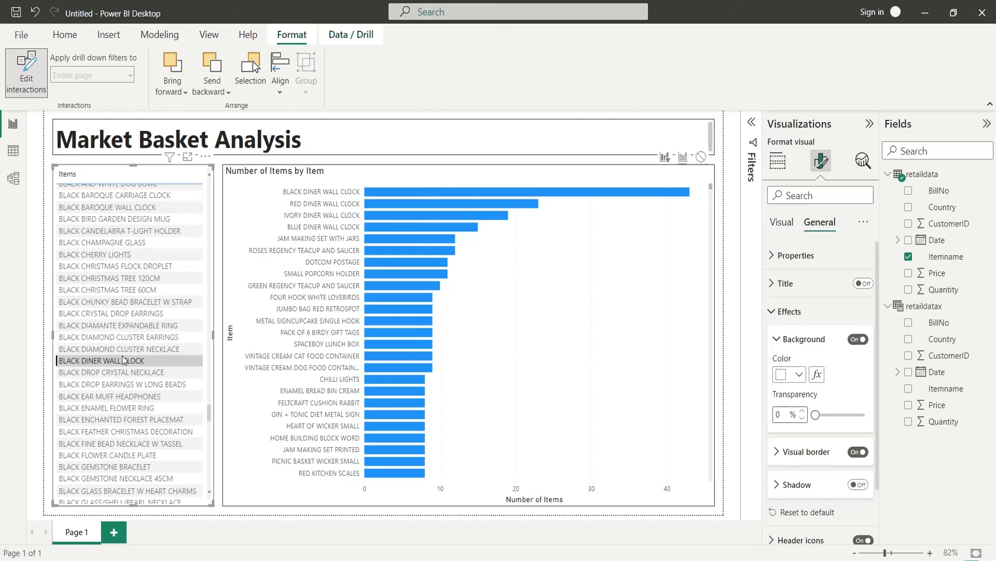